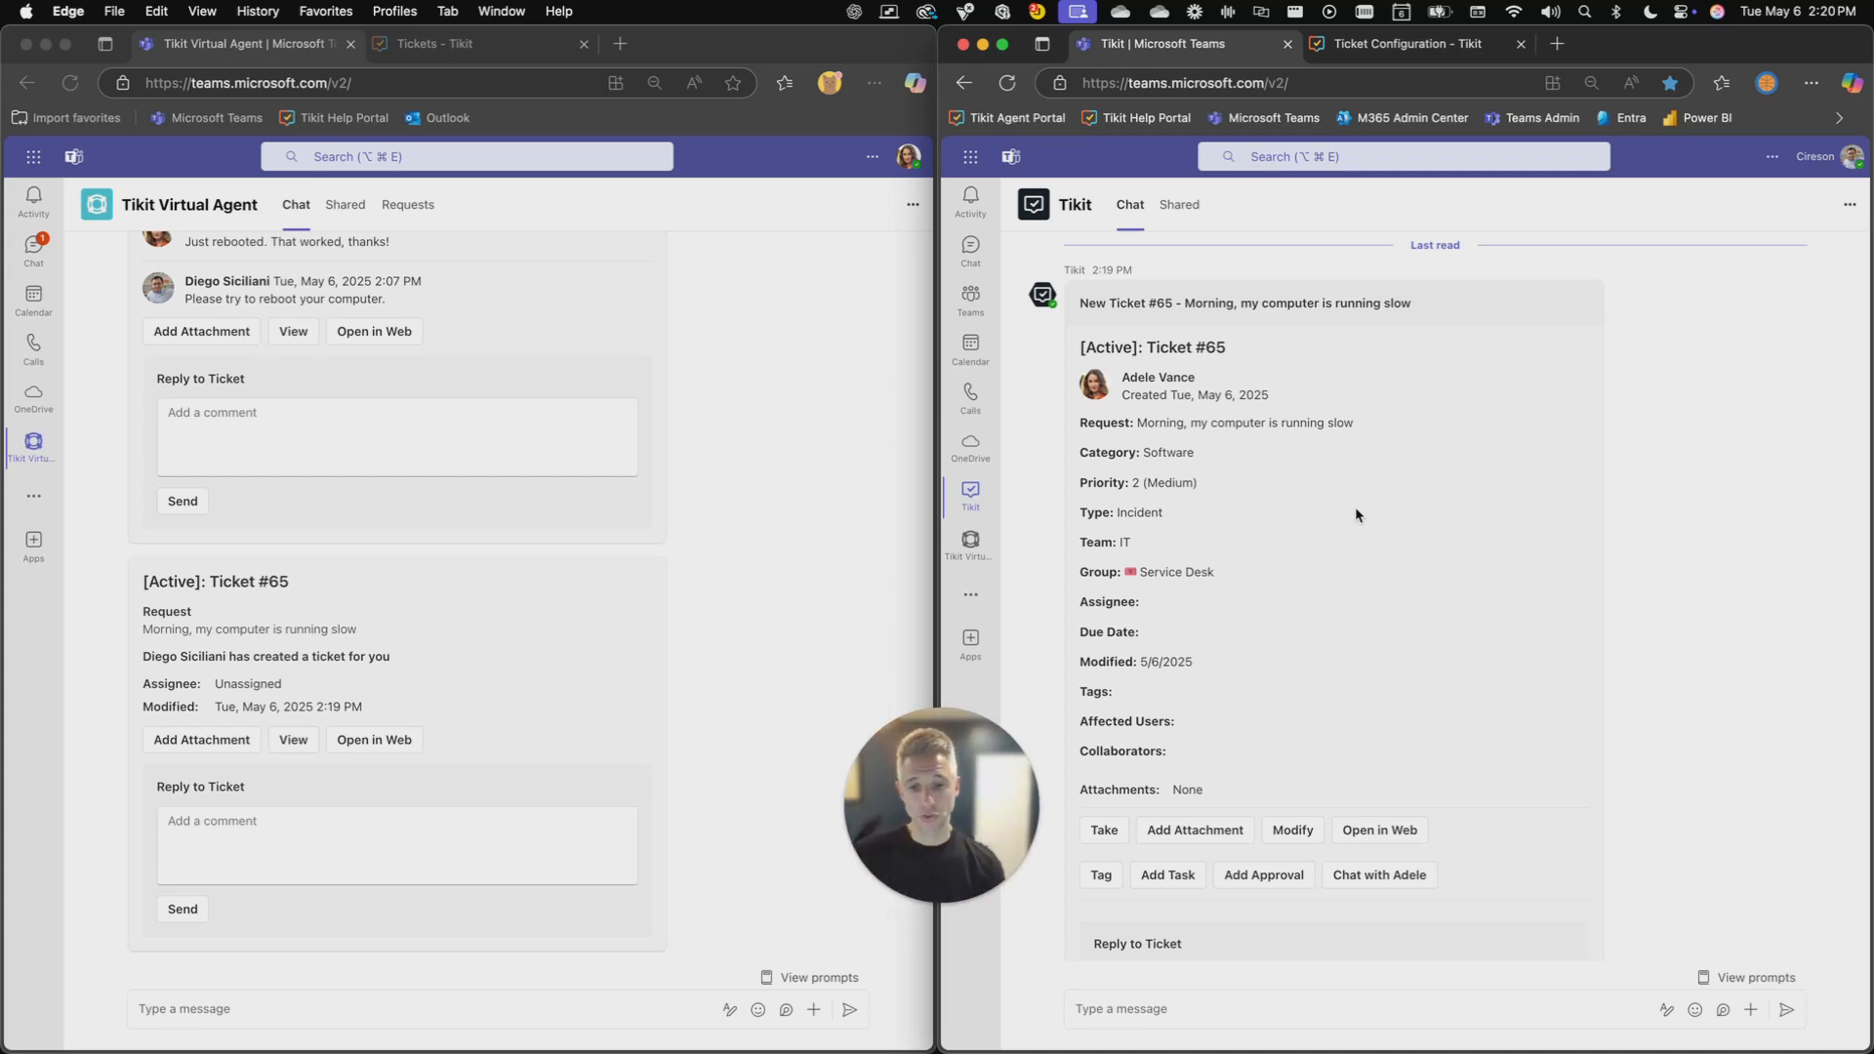
- Check which account is signed in to the requester's Tikit Virtual Agent window
{"action": "left_click", "coordinate": [722, 422]}
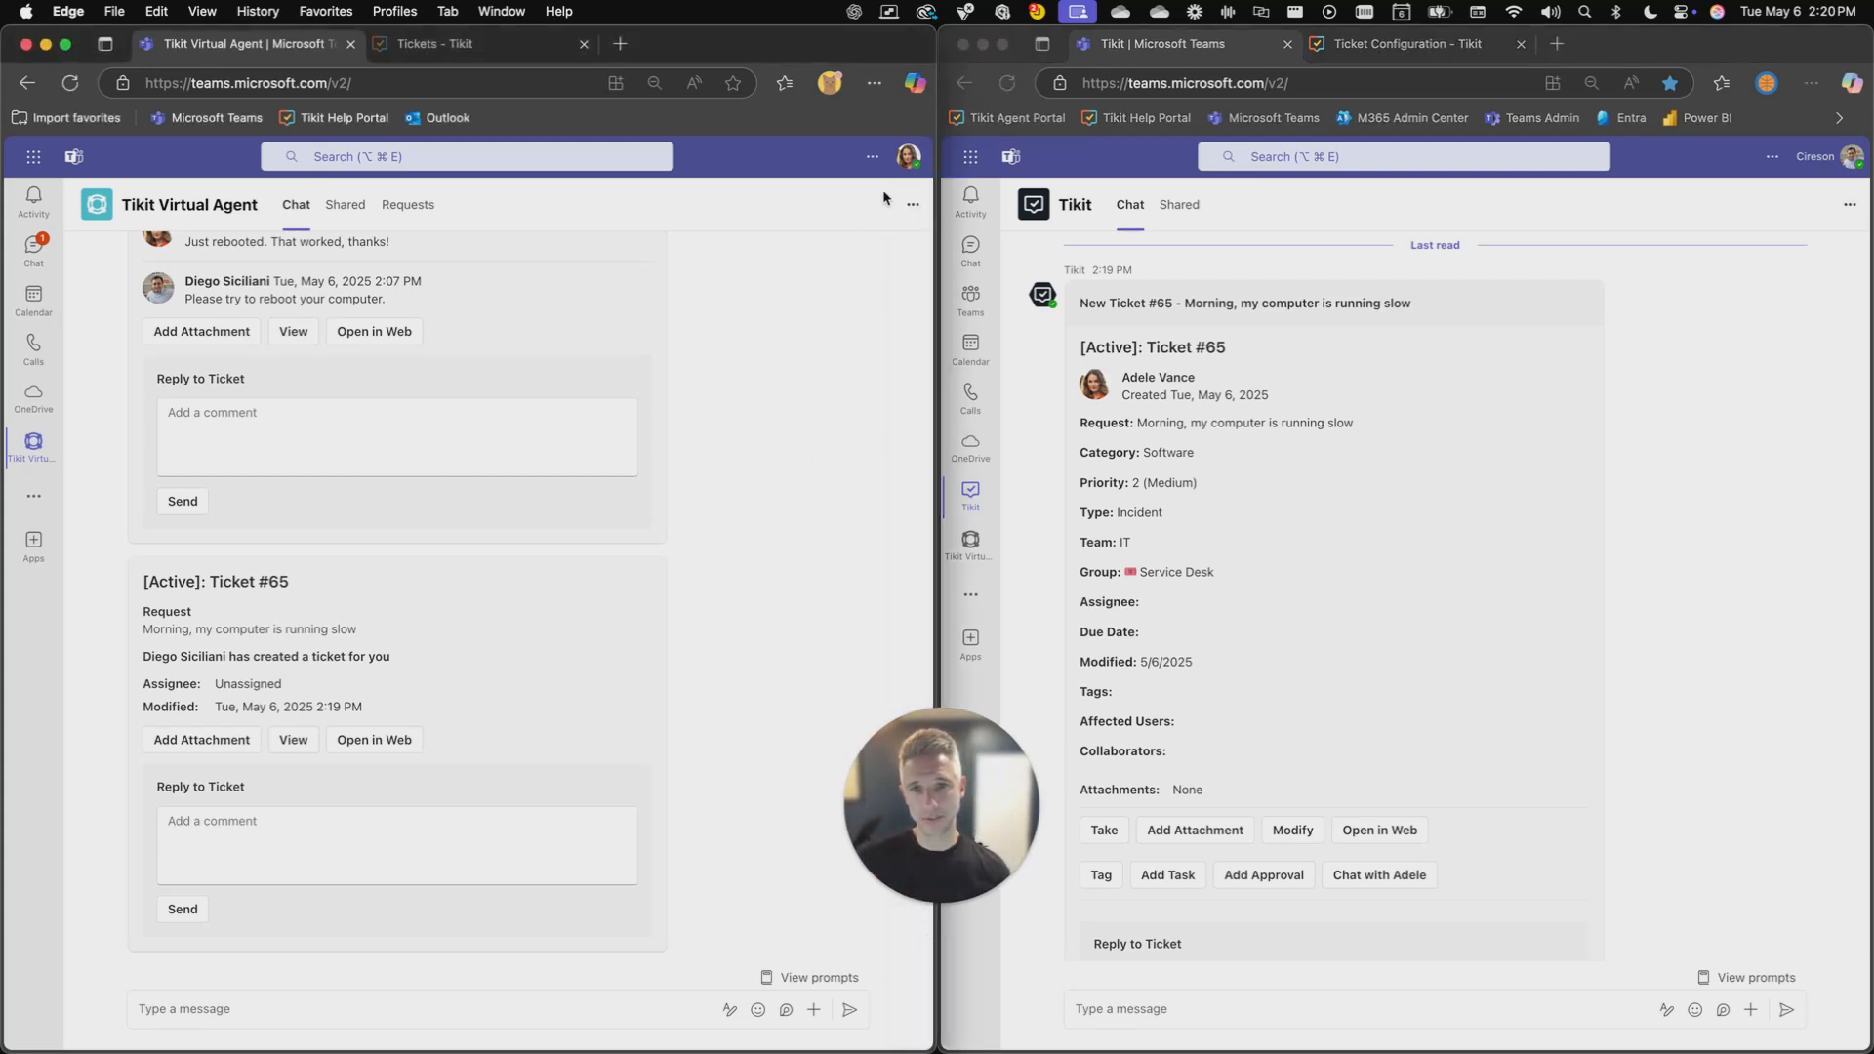
{"action": "left_click", "coordinate": [901, 163]}
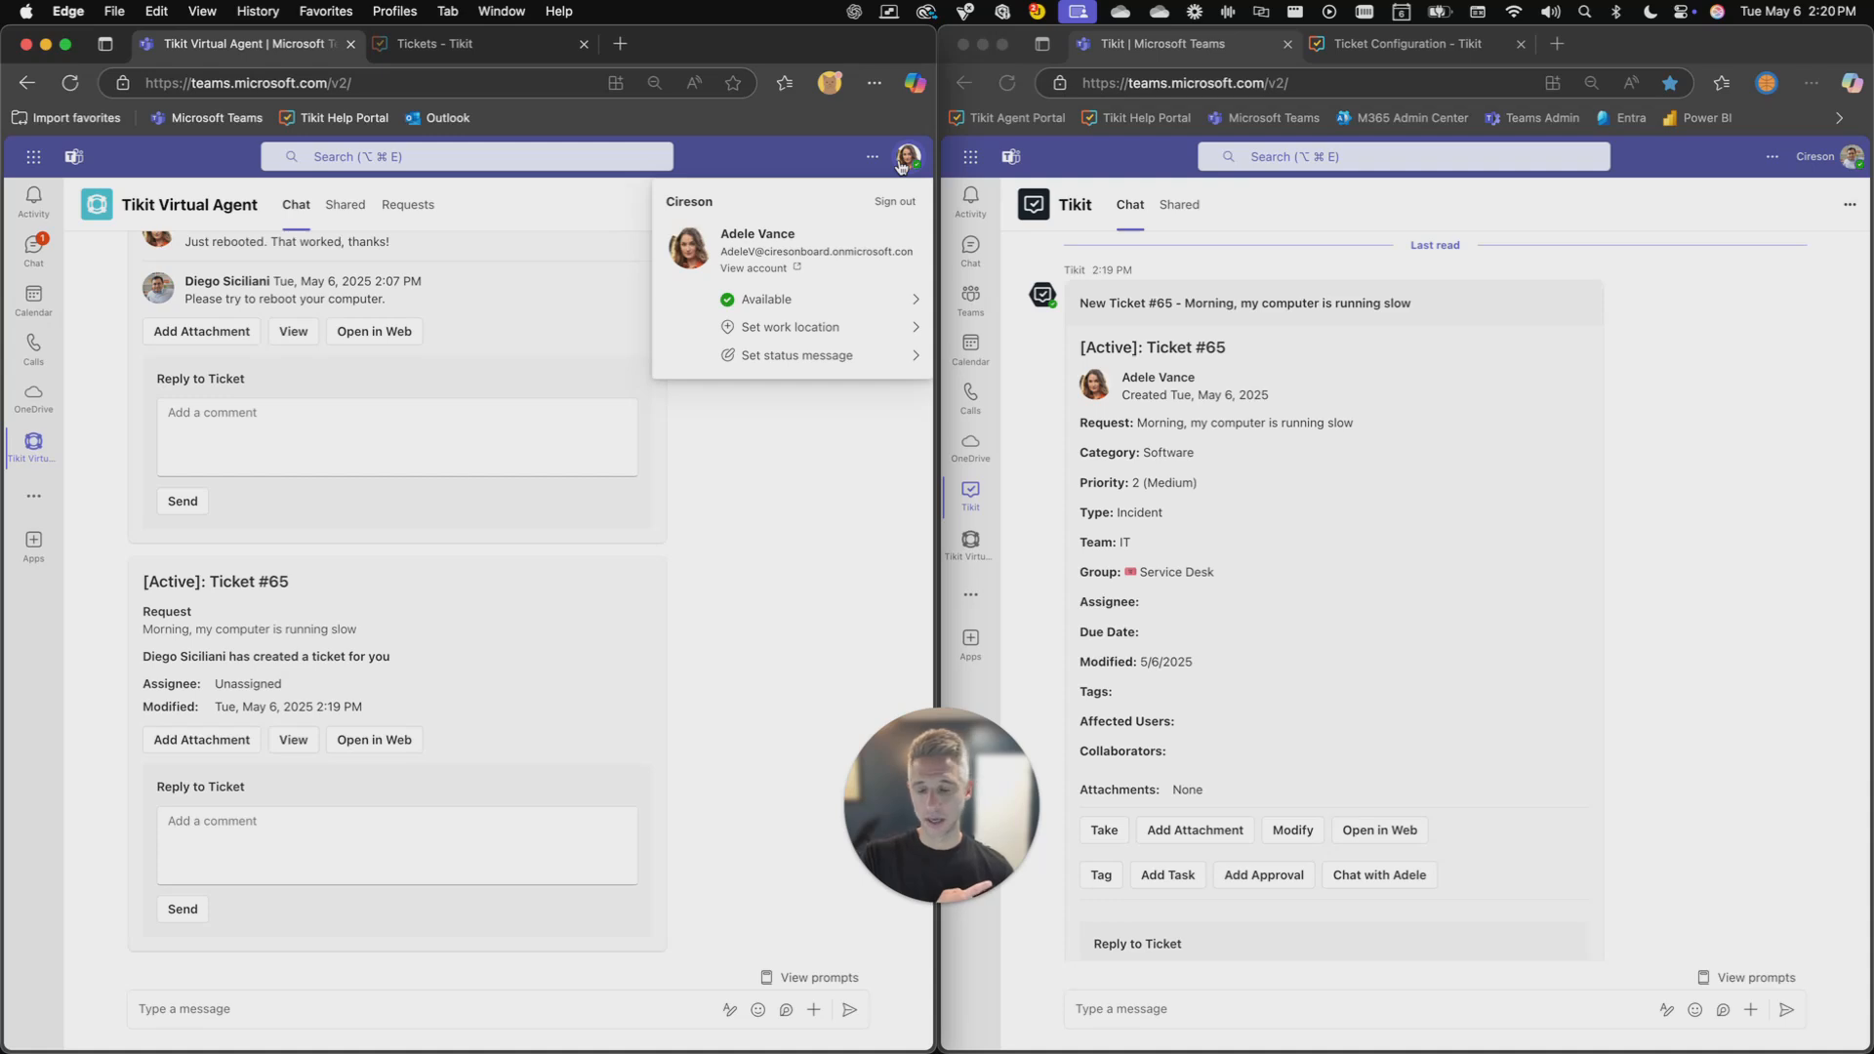
{"action": "left_click", "coordinate": [901, 163]}
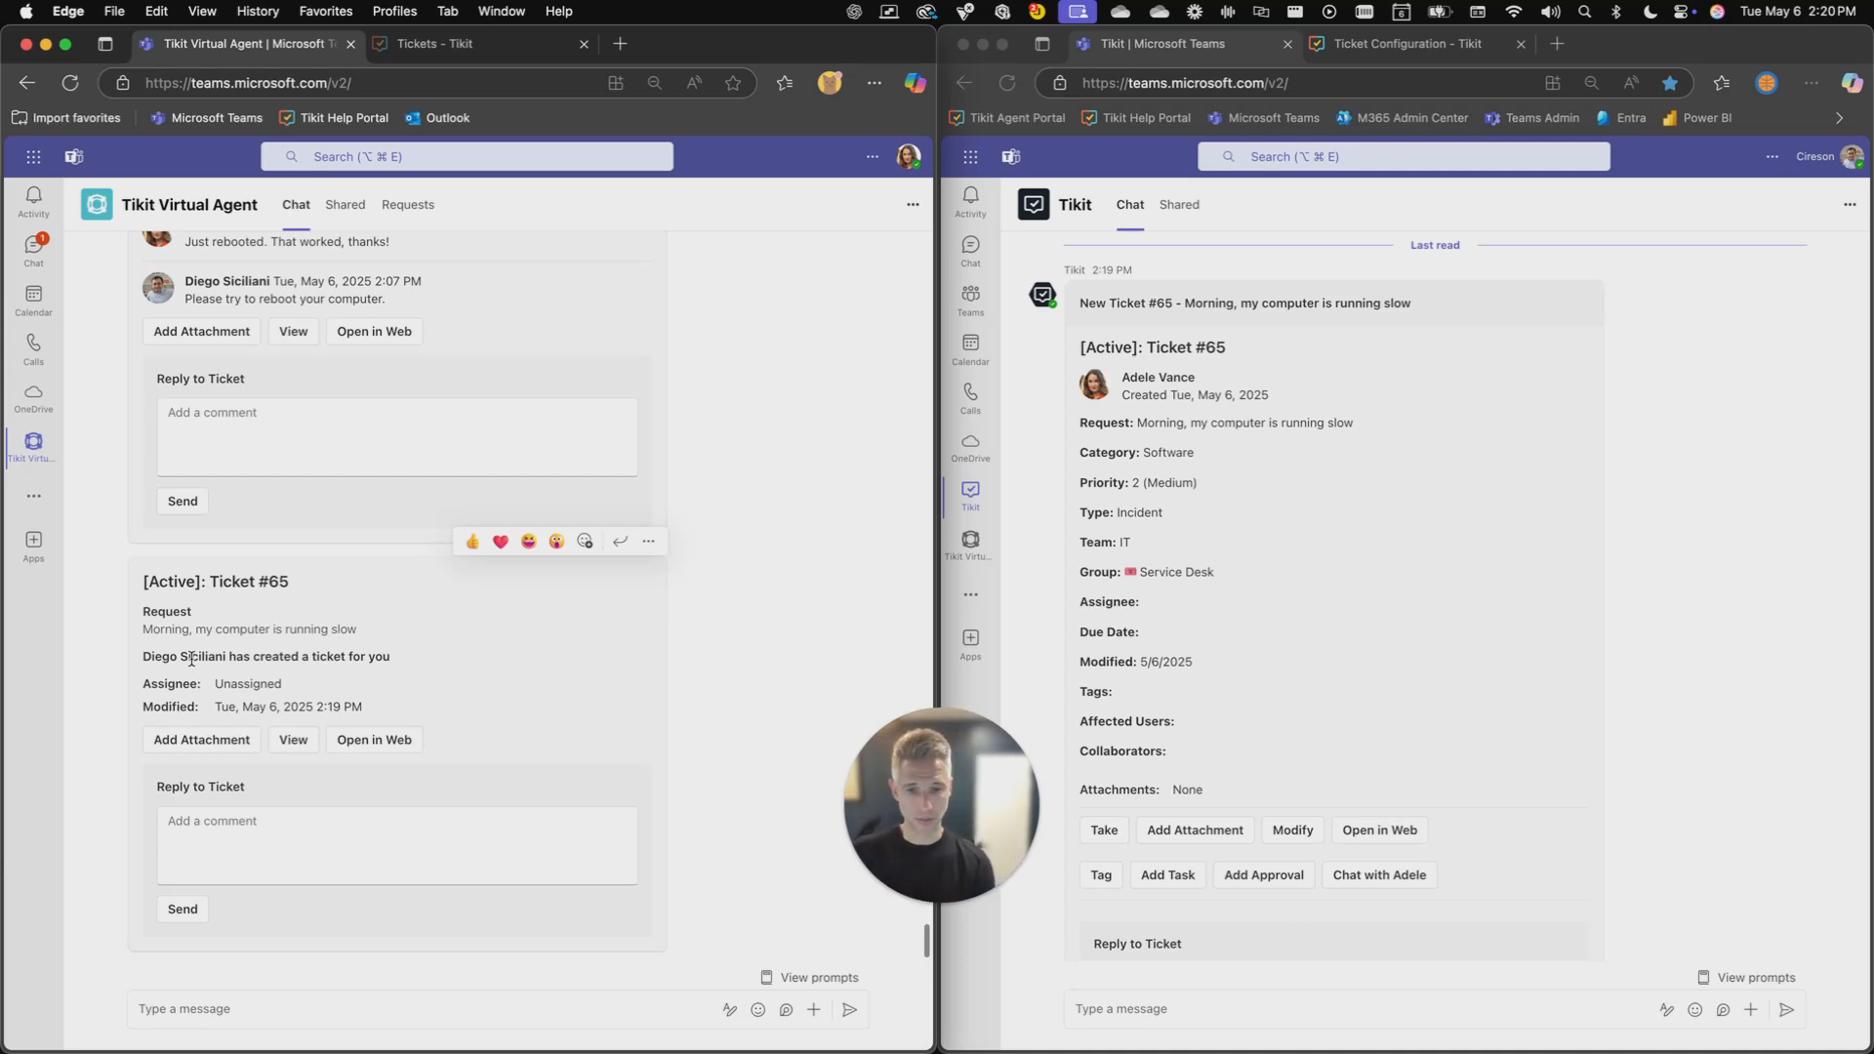
- Review the details of new ticket #65 in the agent's Tikit chat, including the fields of its modify form
{"action": "left_click", "coordinate": [1173, 640]}
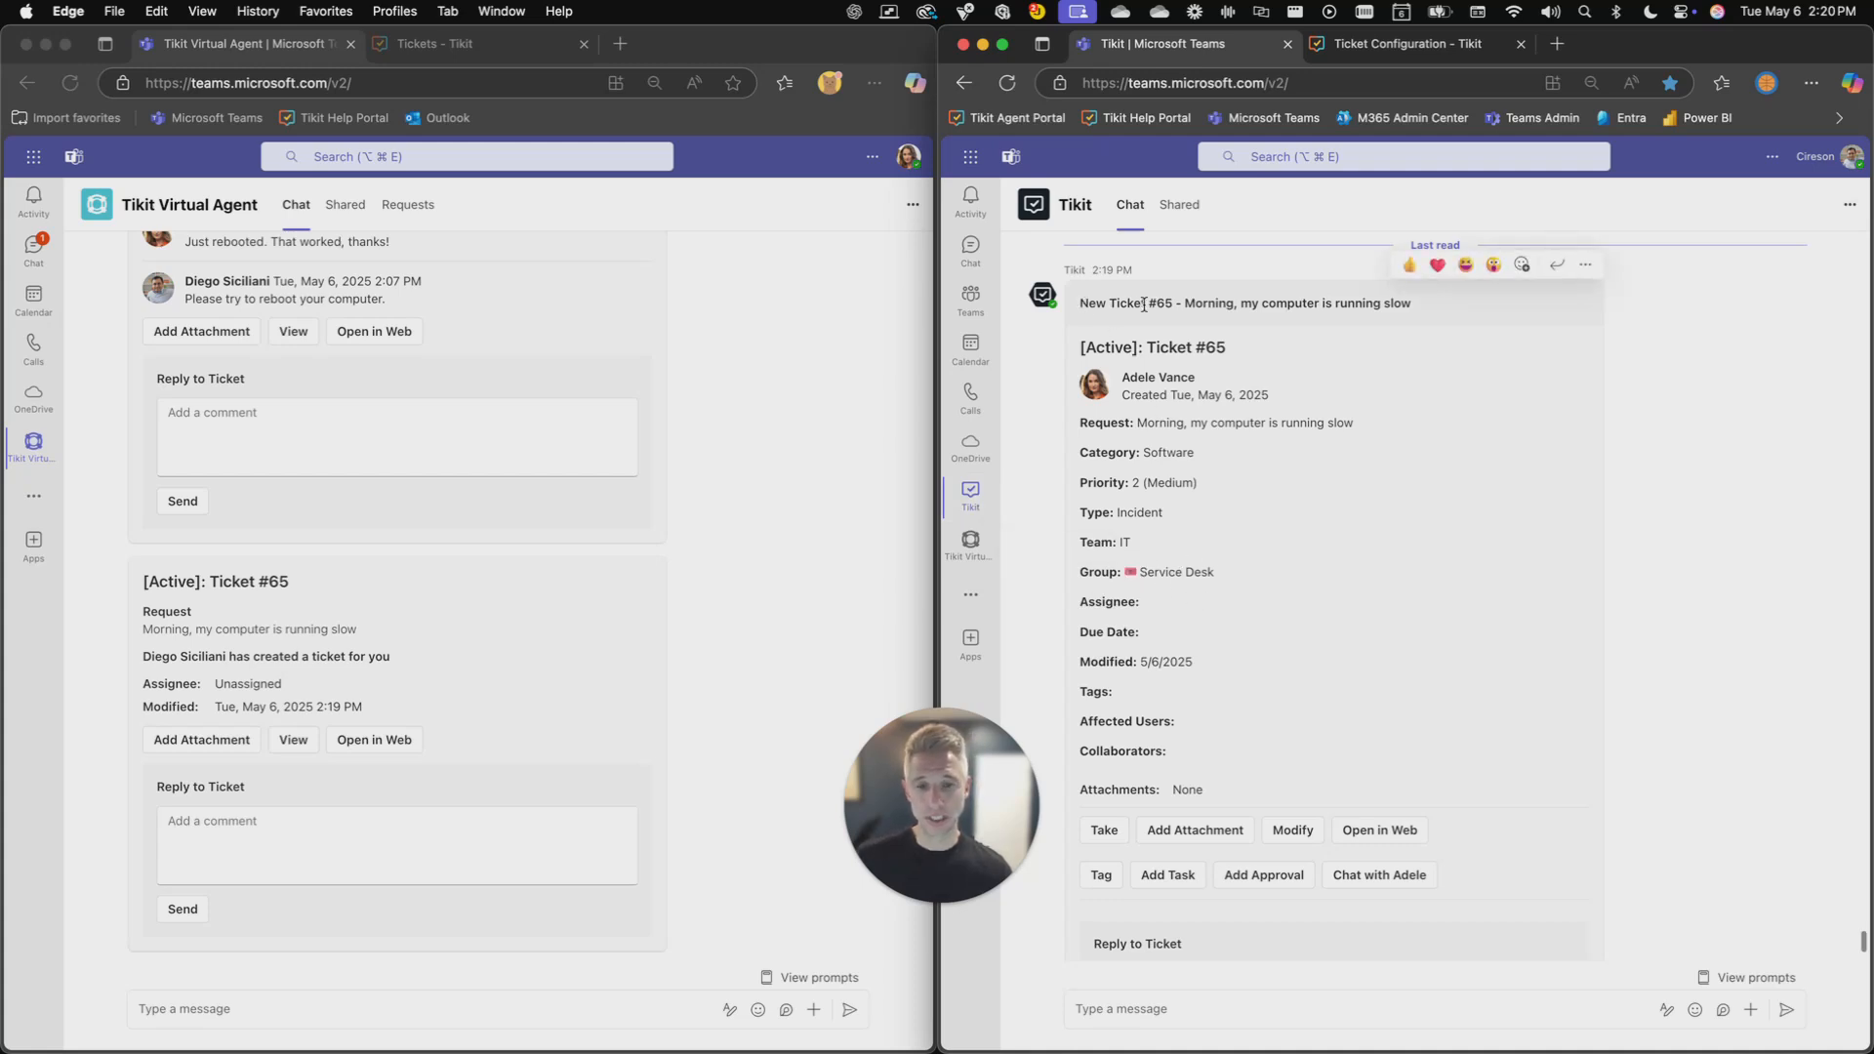
{"action": "scroll", "coordinate": [1168, 412], "scroll_direction": "down", "scroll_amount": 2}
{"action": "scroll", "coordinate": [1167, 412], "scroll_direction": "up", "scroll_amount": 1}
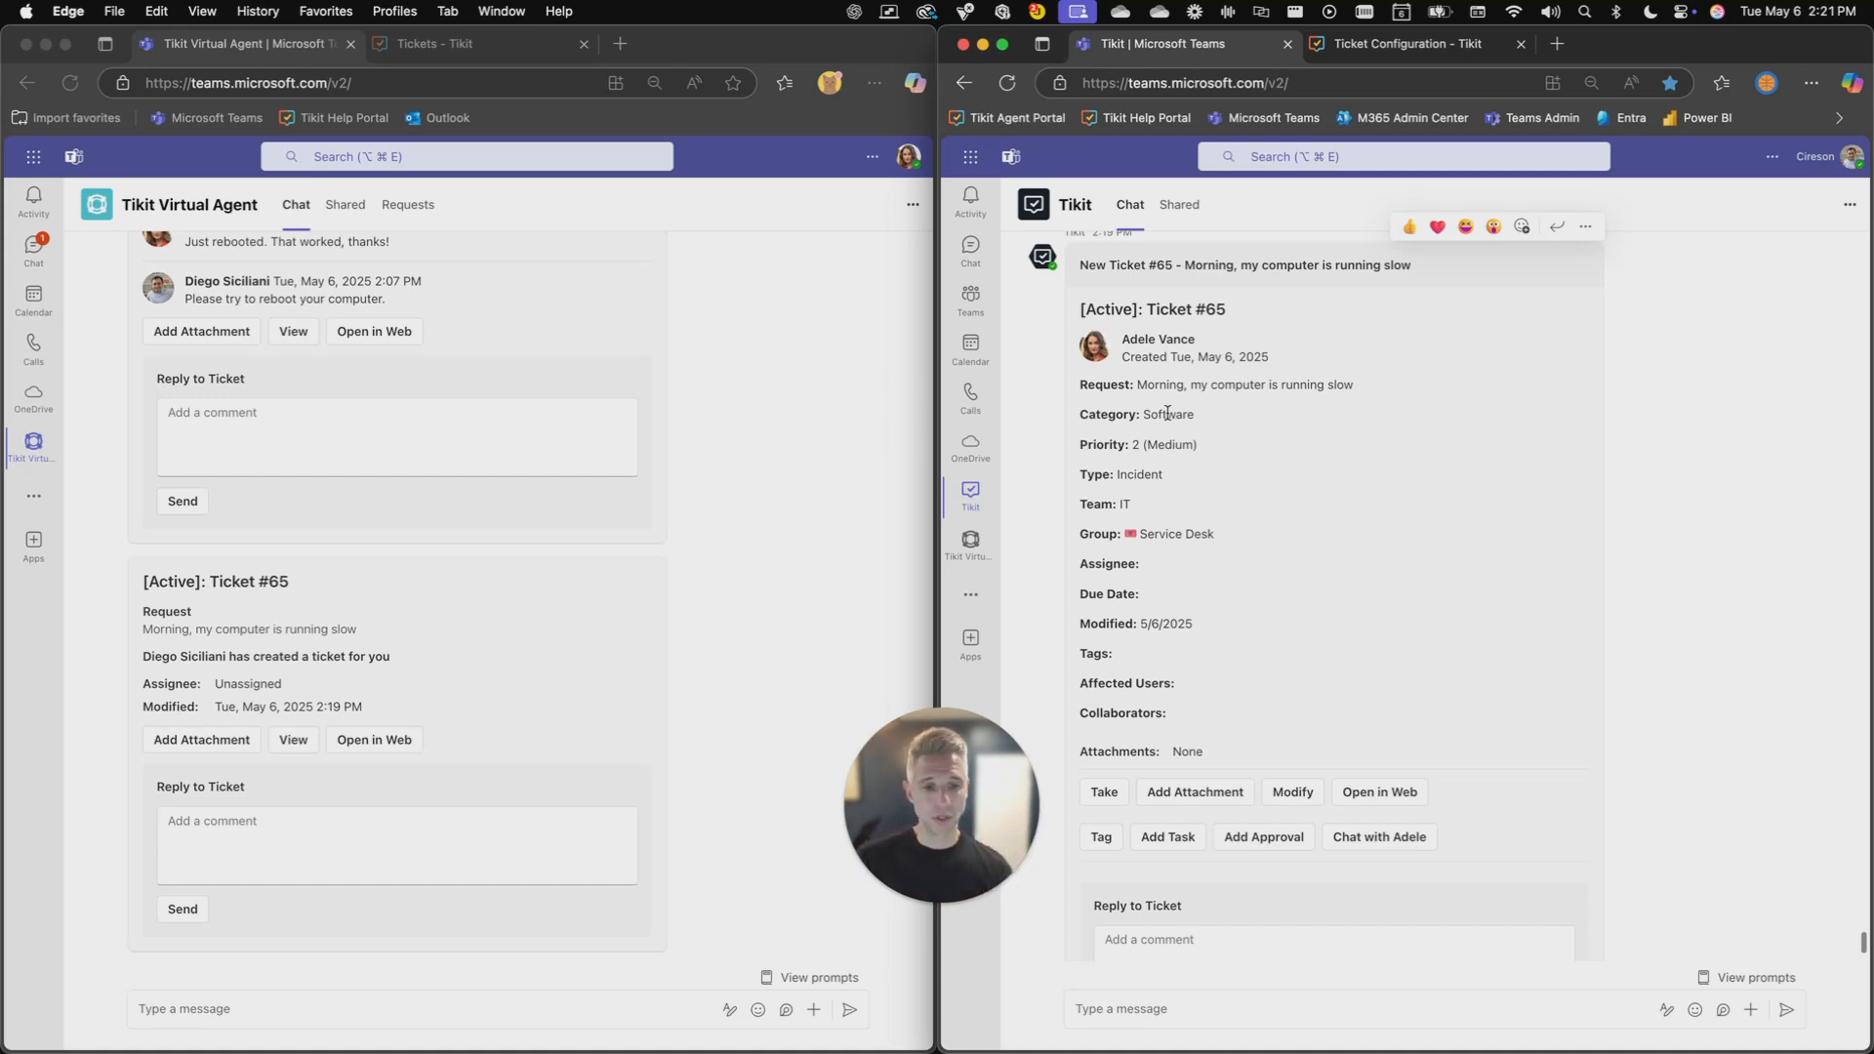
{"action": "scroll", "coordinate": [1161, 485], "scroll_direction": "down", "scroll_amount": 3}
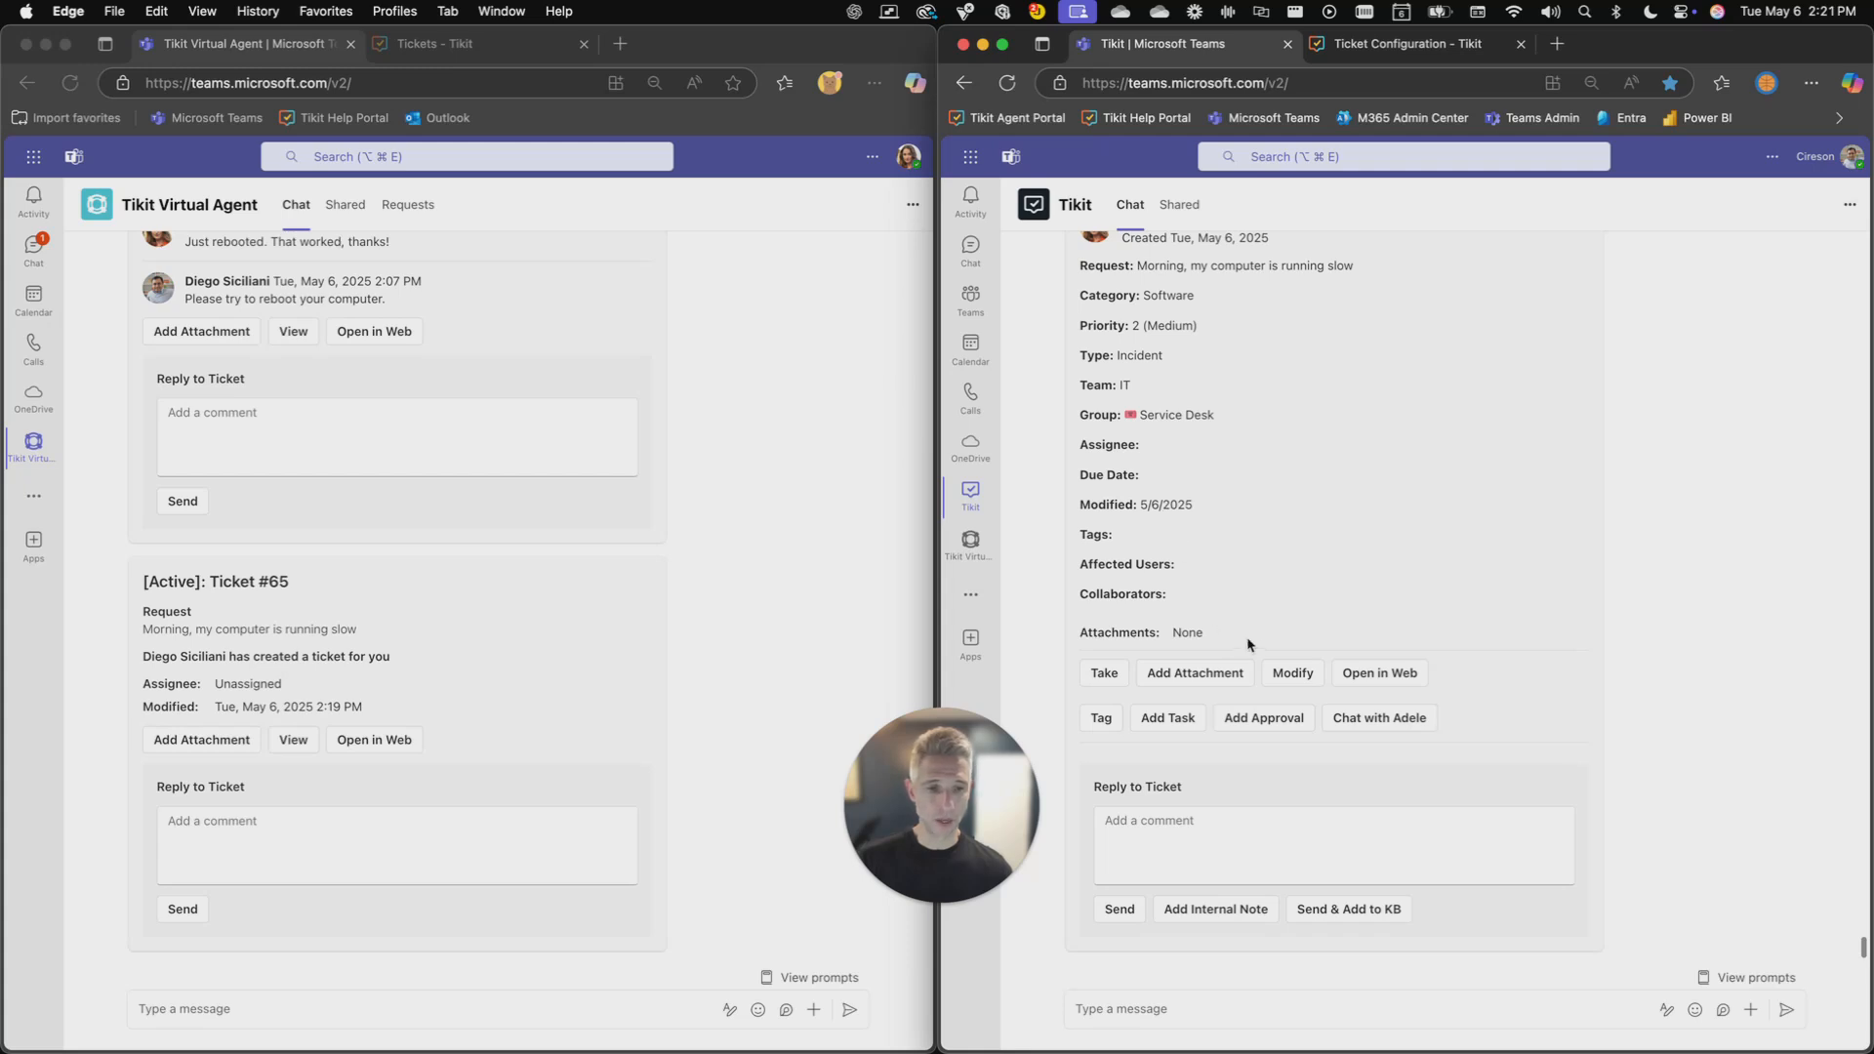
{"action": "left_click", "coordinate": [1291, 671]}
{"action": "scroll", "coordinate": [1295, 667], "scroll_direction": "up", "scroll_amount": 2}
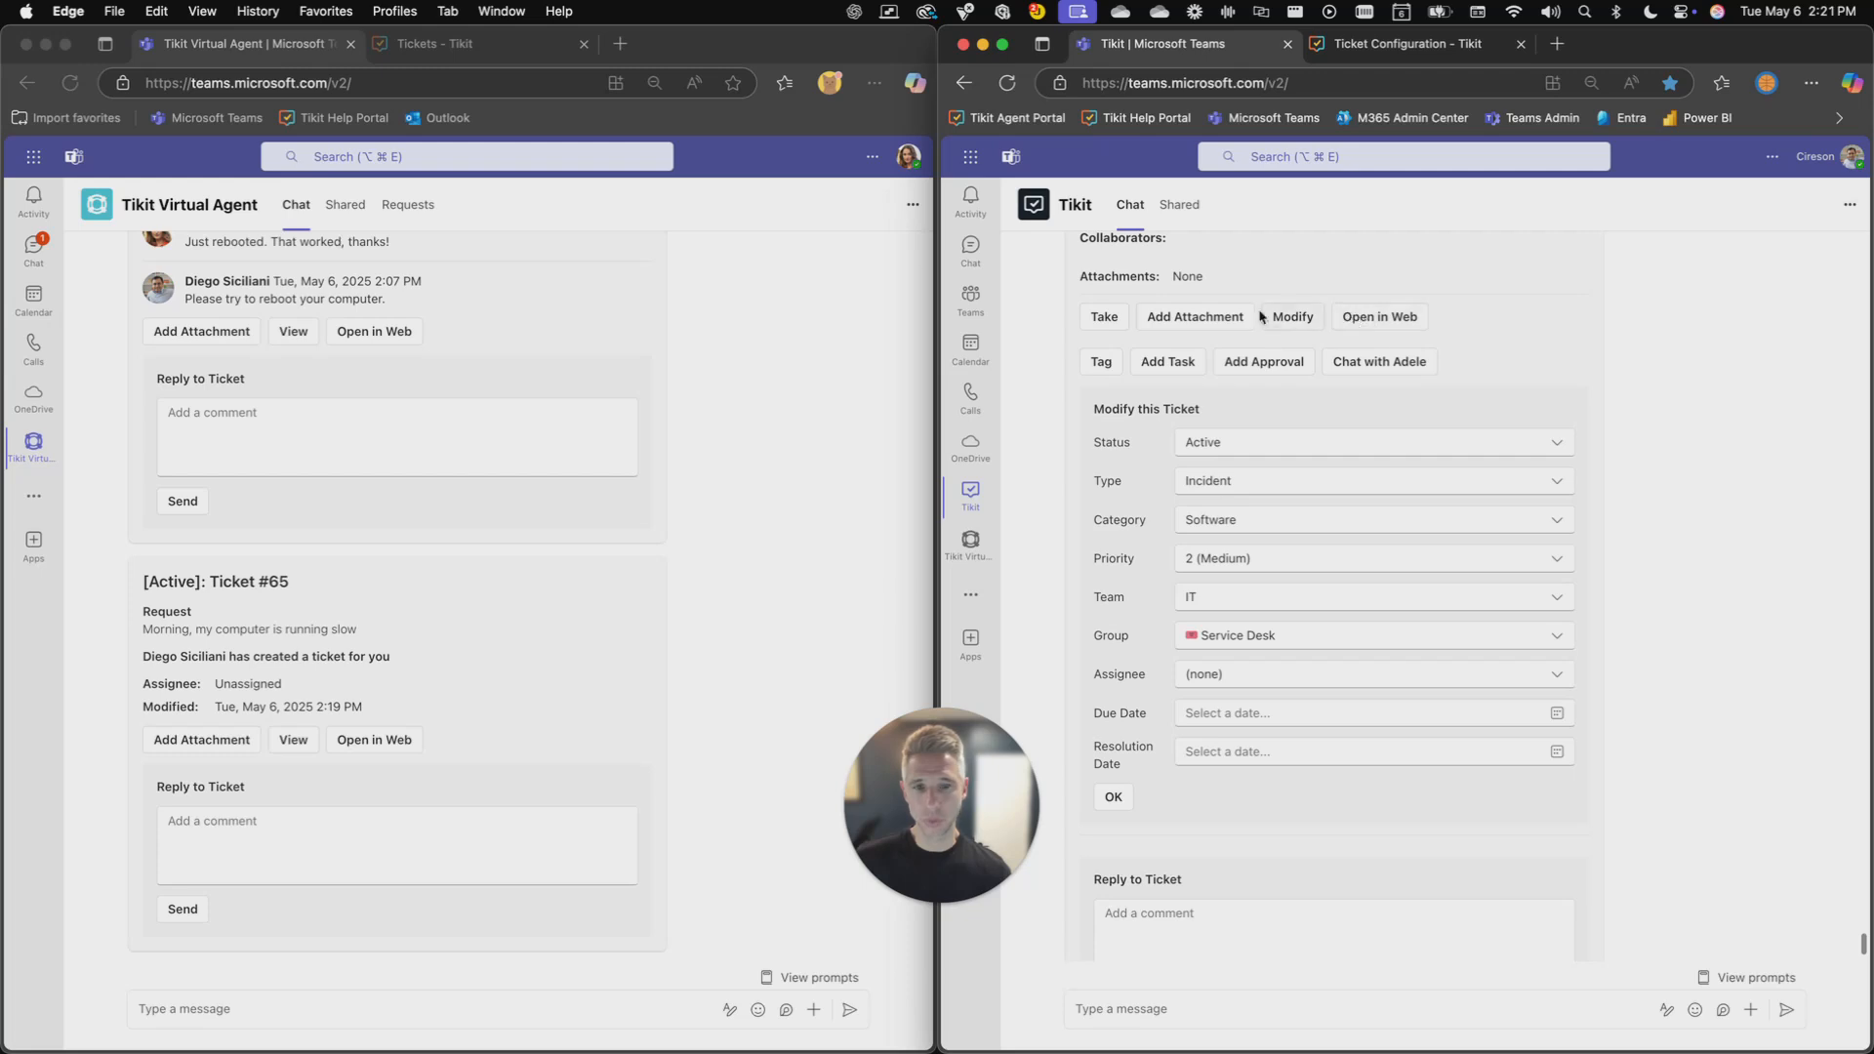
{"action": "scroll", "coordinate": [1107, 320], "scroll_direction": "down", "scroll_amount": 1}
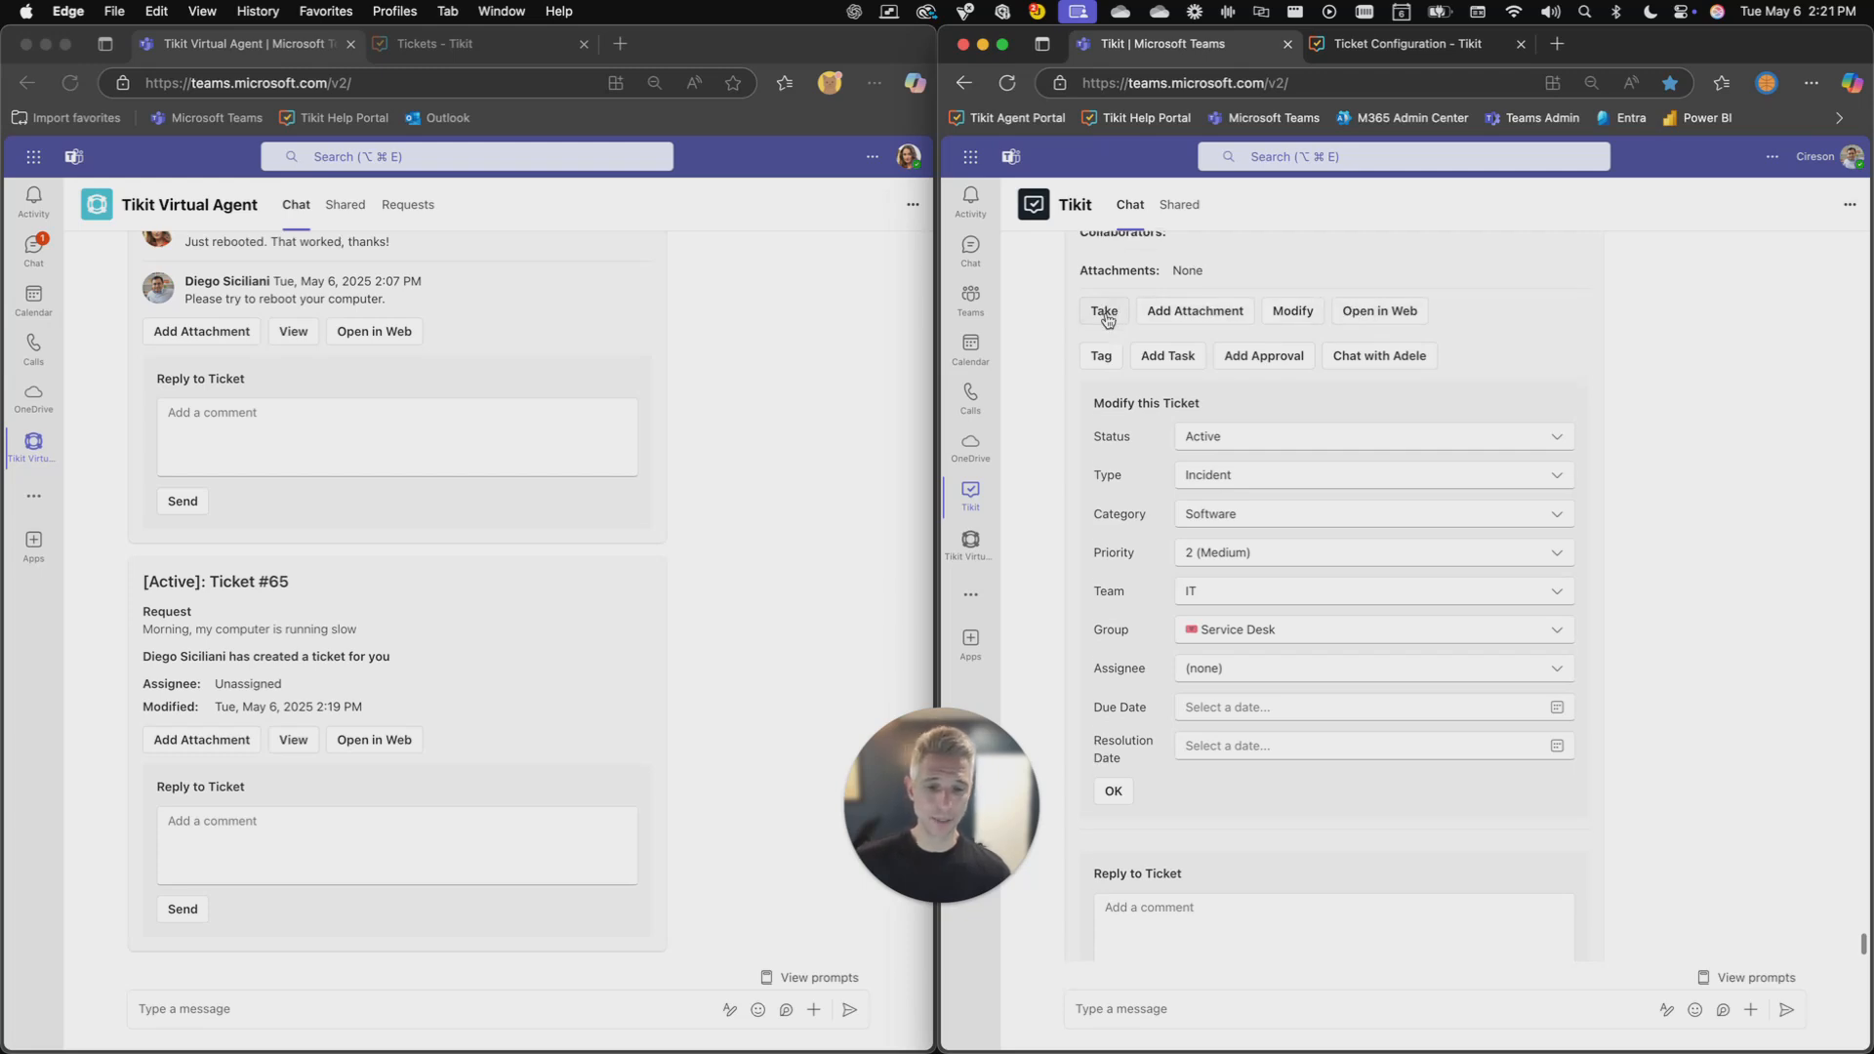
- Take ticket #65 as the signed-in agent and check the assignment update in the requester's chat
{"action": "left_click", "coordinate": [1105, 308]}
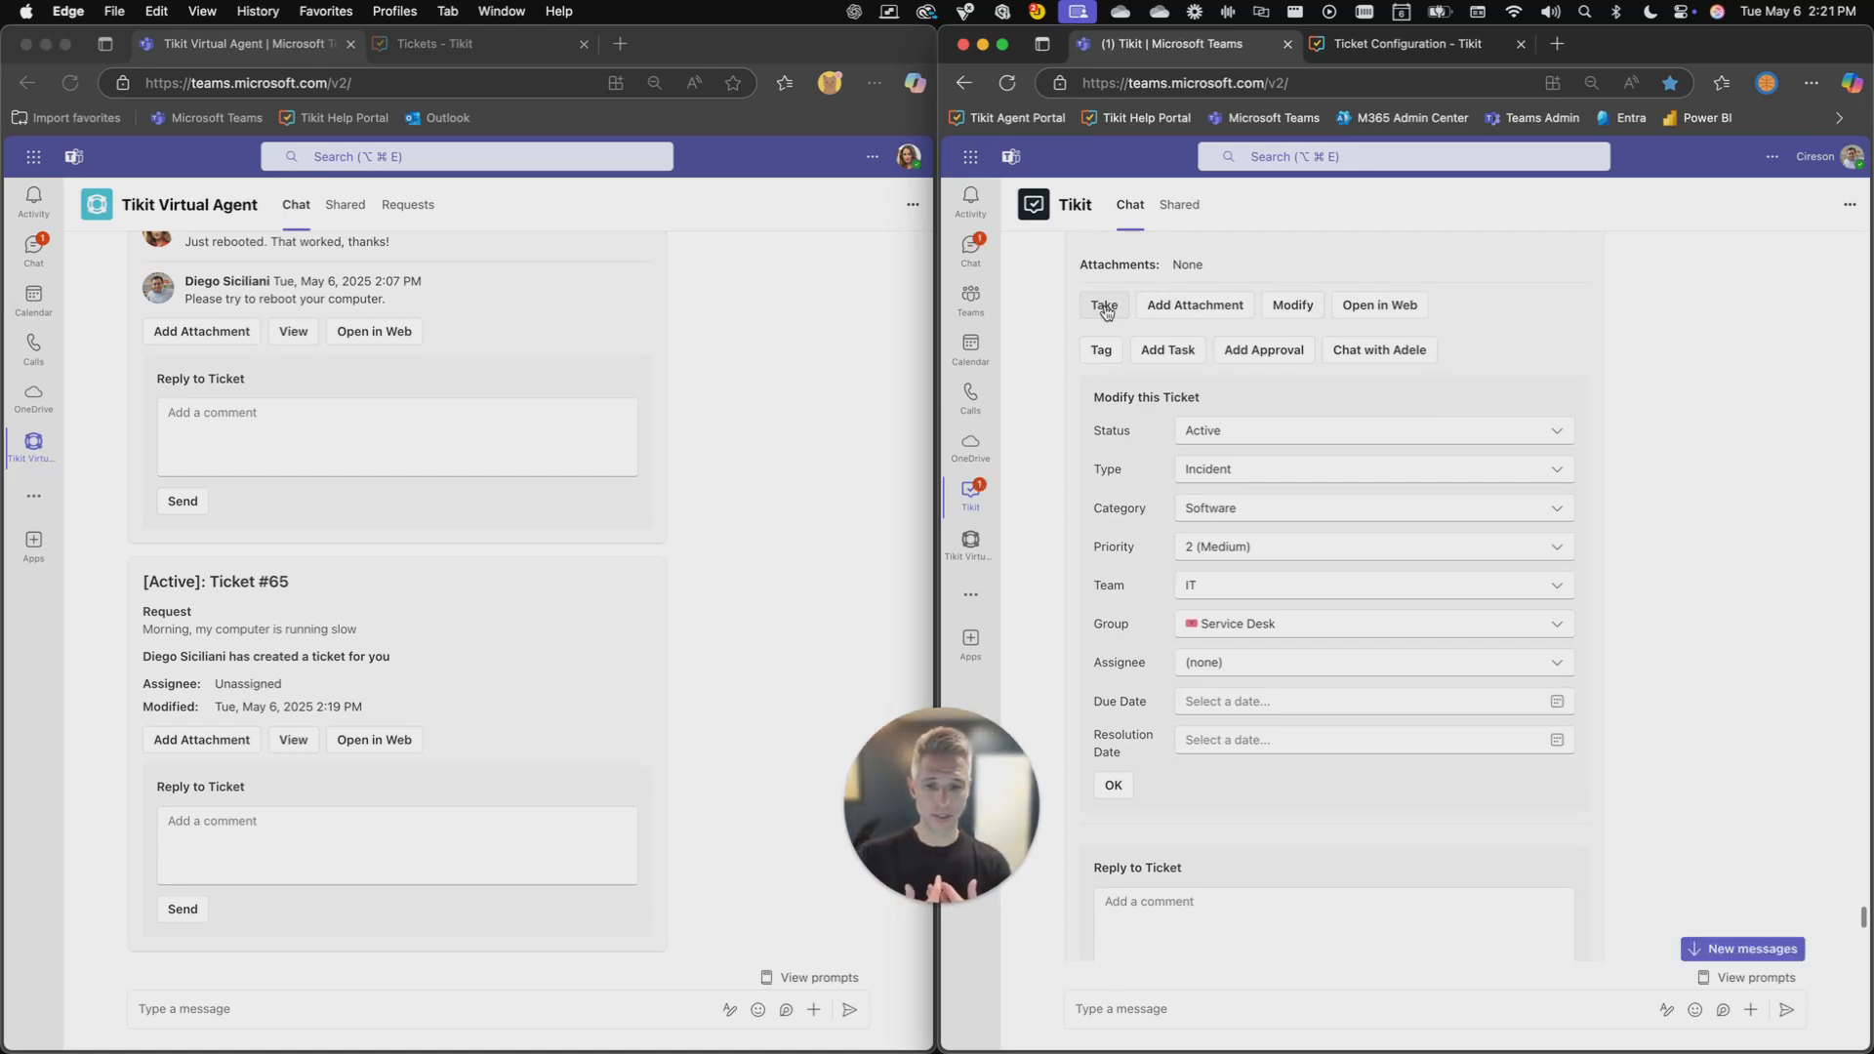
{"action": "scroll", "coordinate": [1095, 502], "scroll_direction": "down", "scroll_amount": 10}
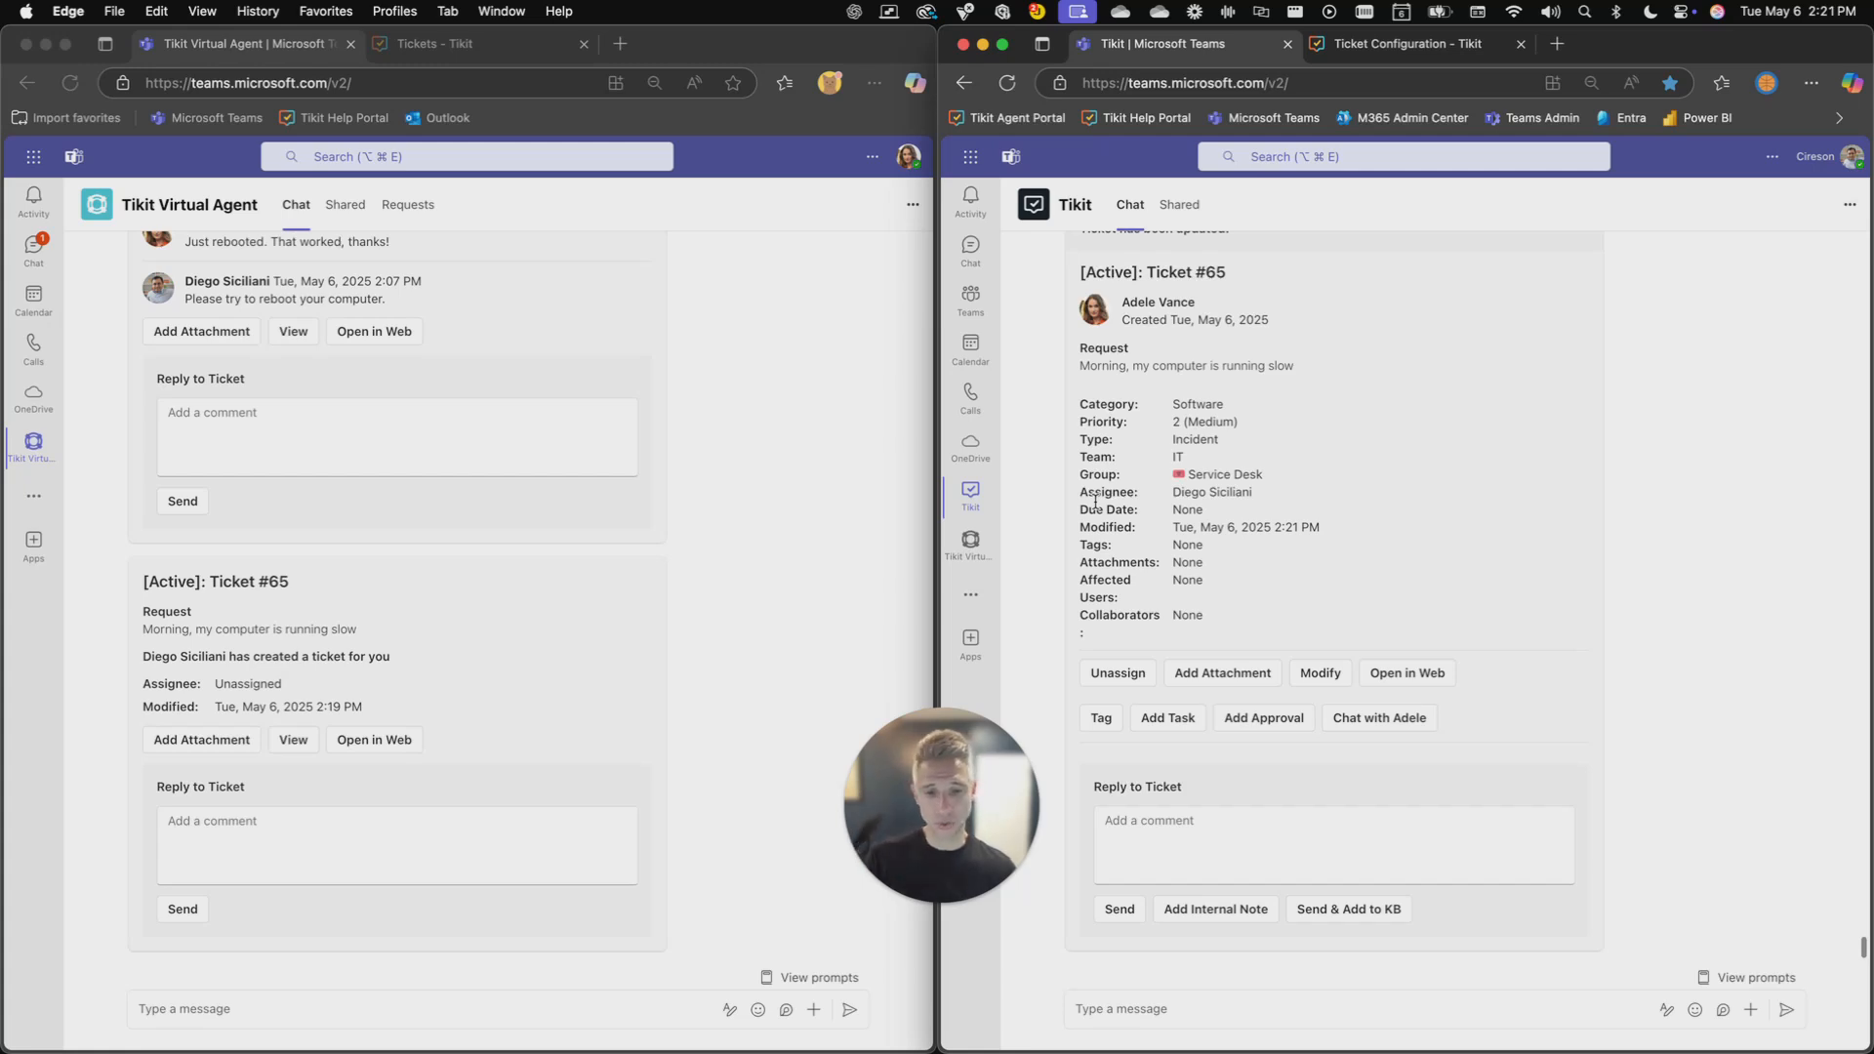
{"action": "left_click", "coordinate": [593, 621]}
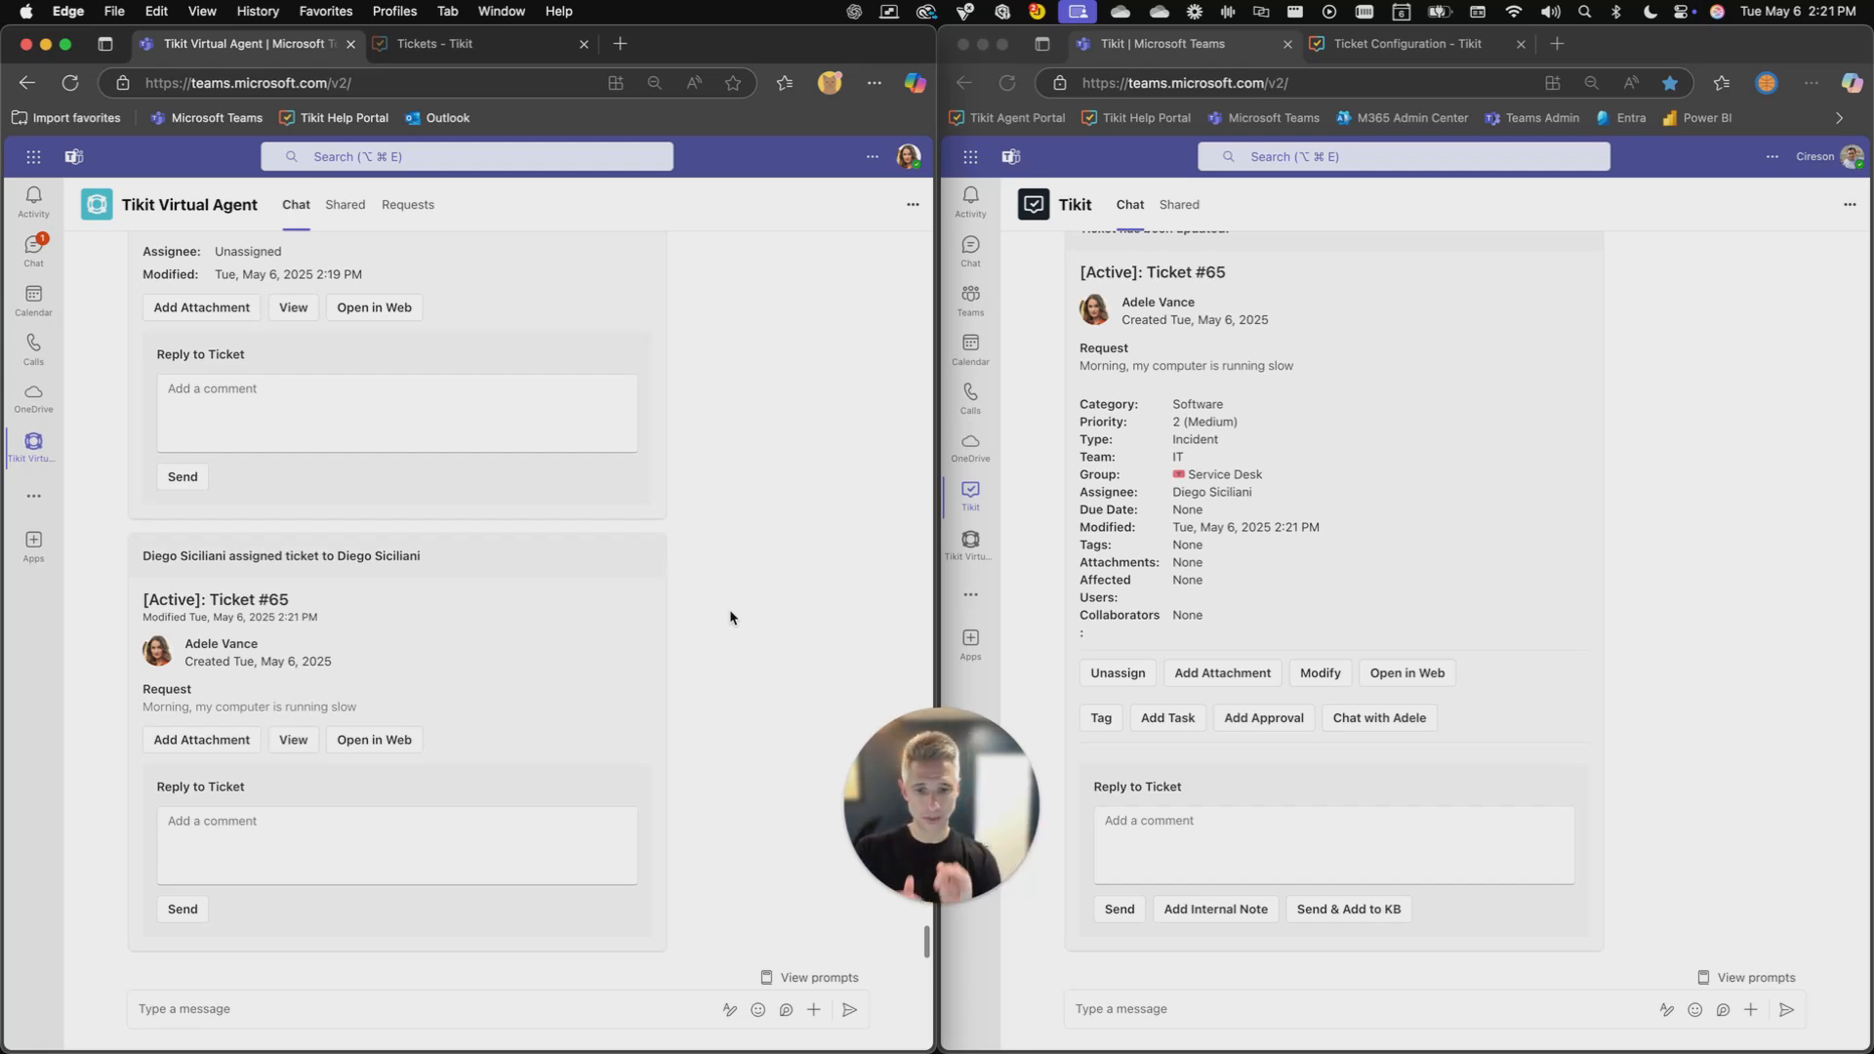
- Reply to ticket #65 as the agent with "Please try to reboot your computer."
{"action": "left_click", "coordinate": [1155, 815]}
{"action": "left_click", "coordinate": [1161, 820]}
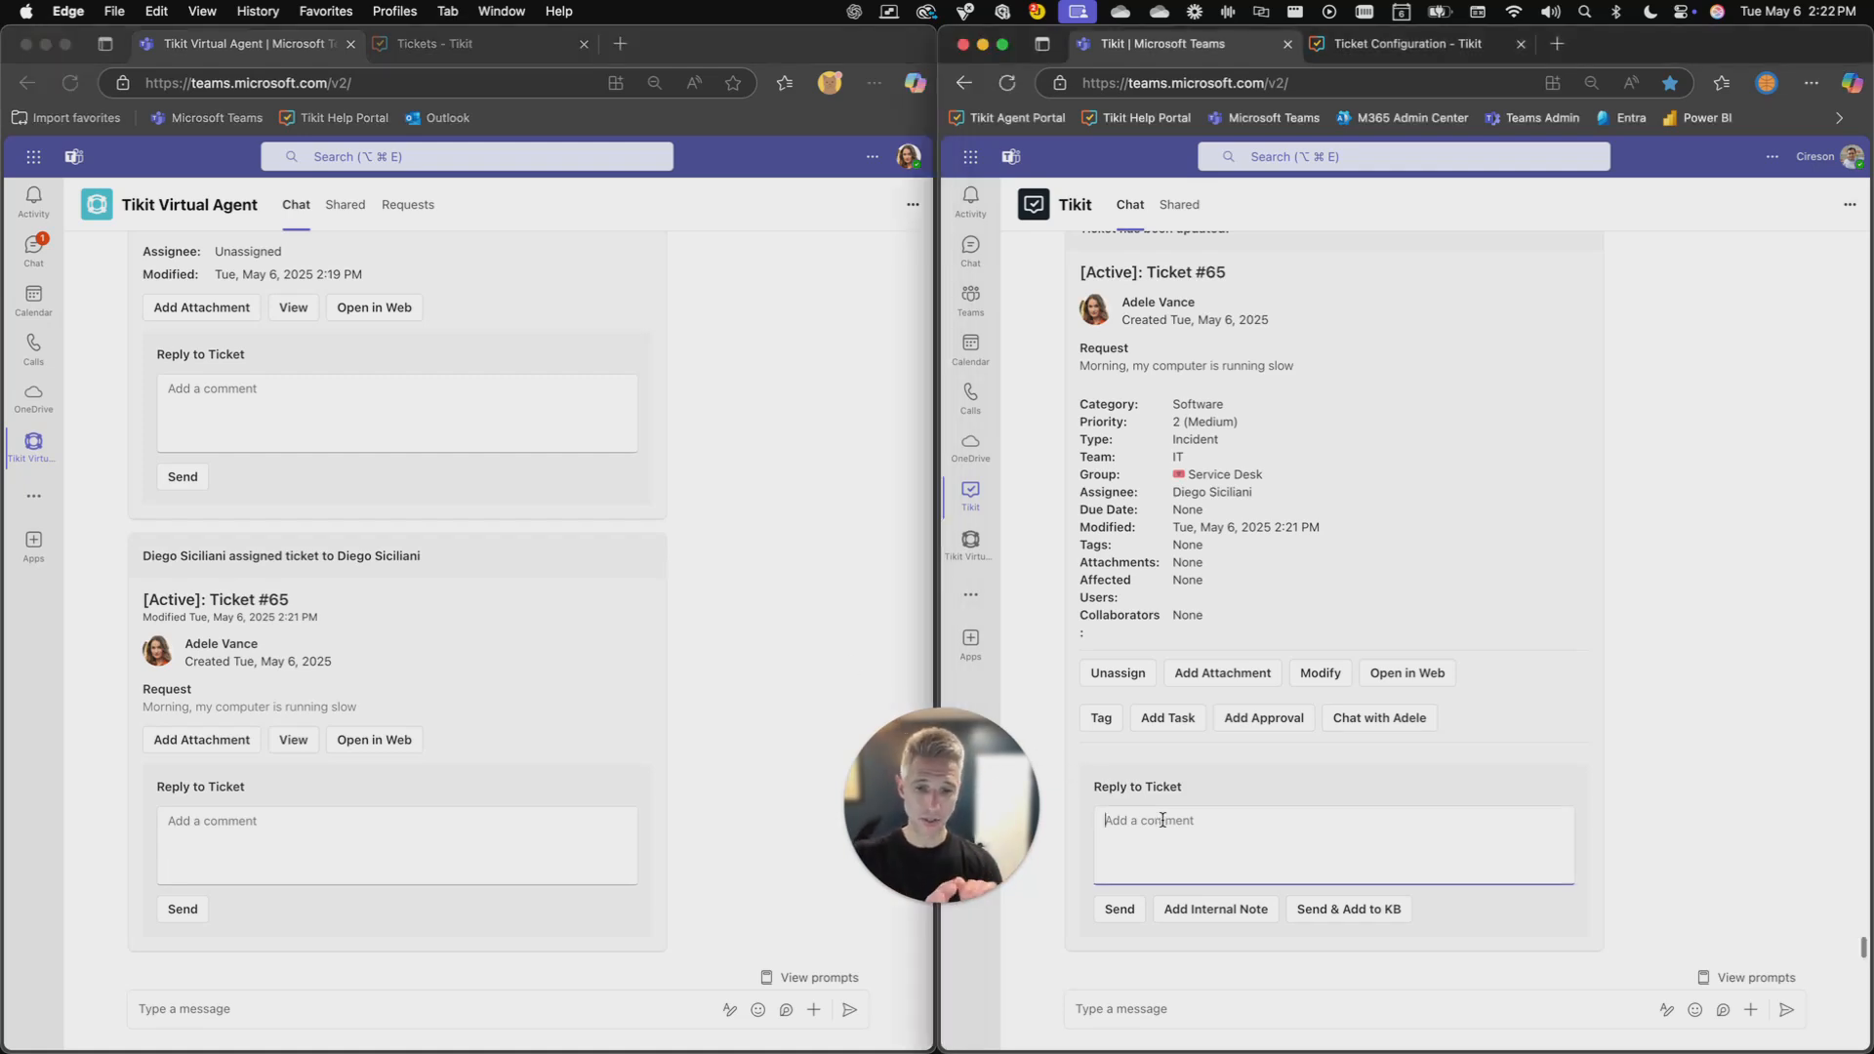
{"action": "type", "text": "Ple"}
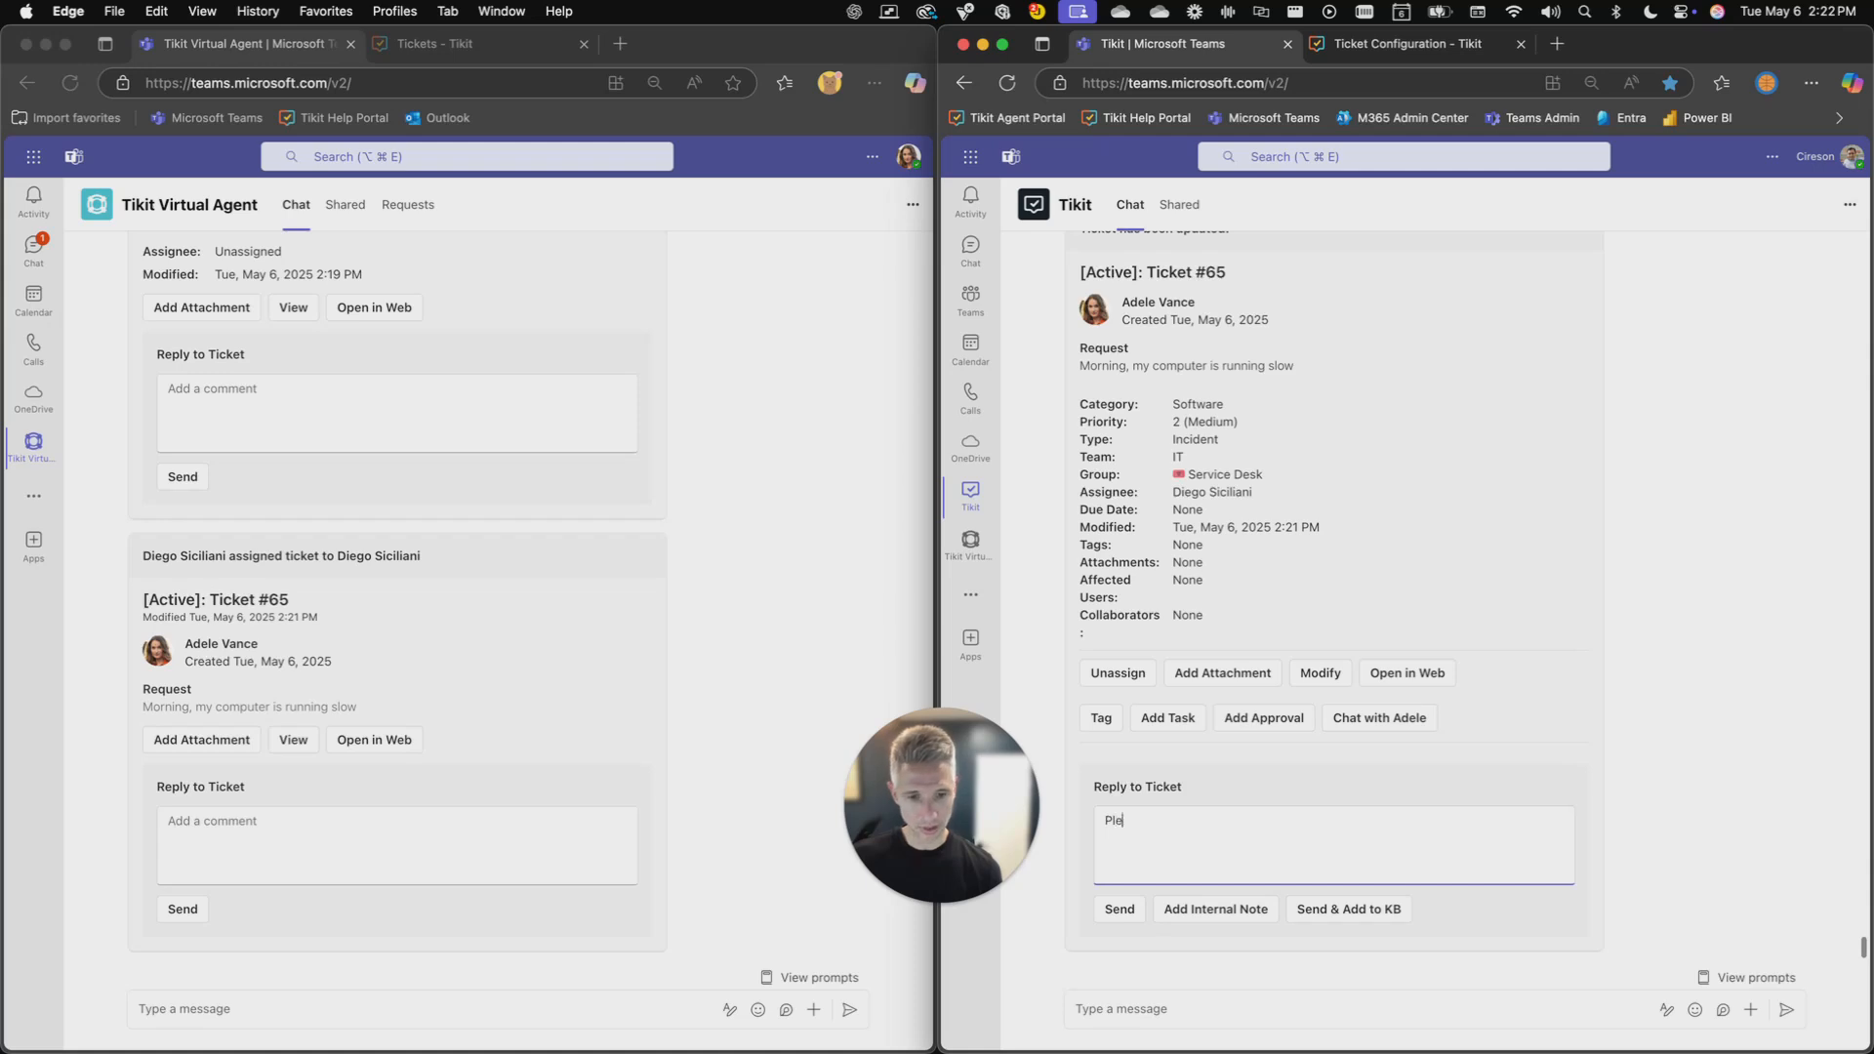
{"action": "type", "text": "ase try to reboot you"}
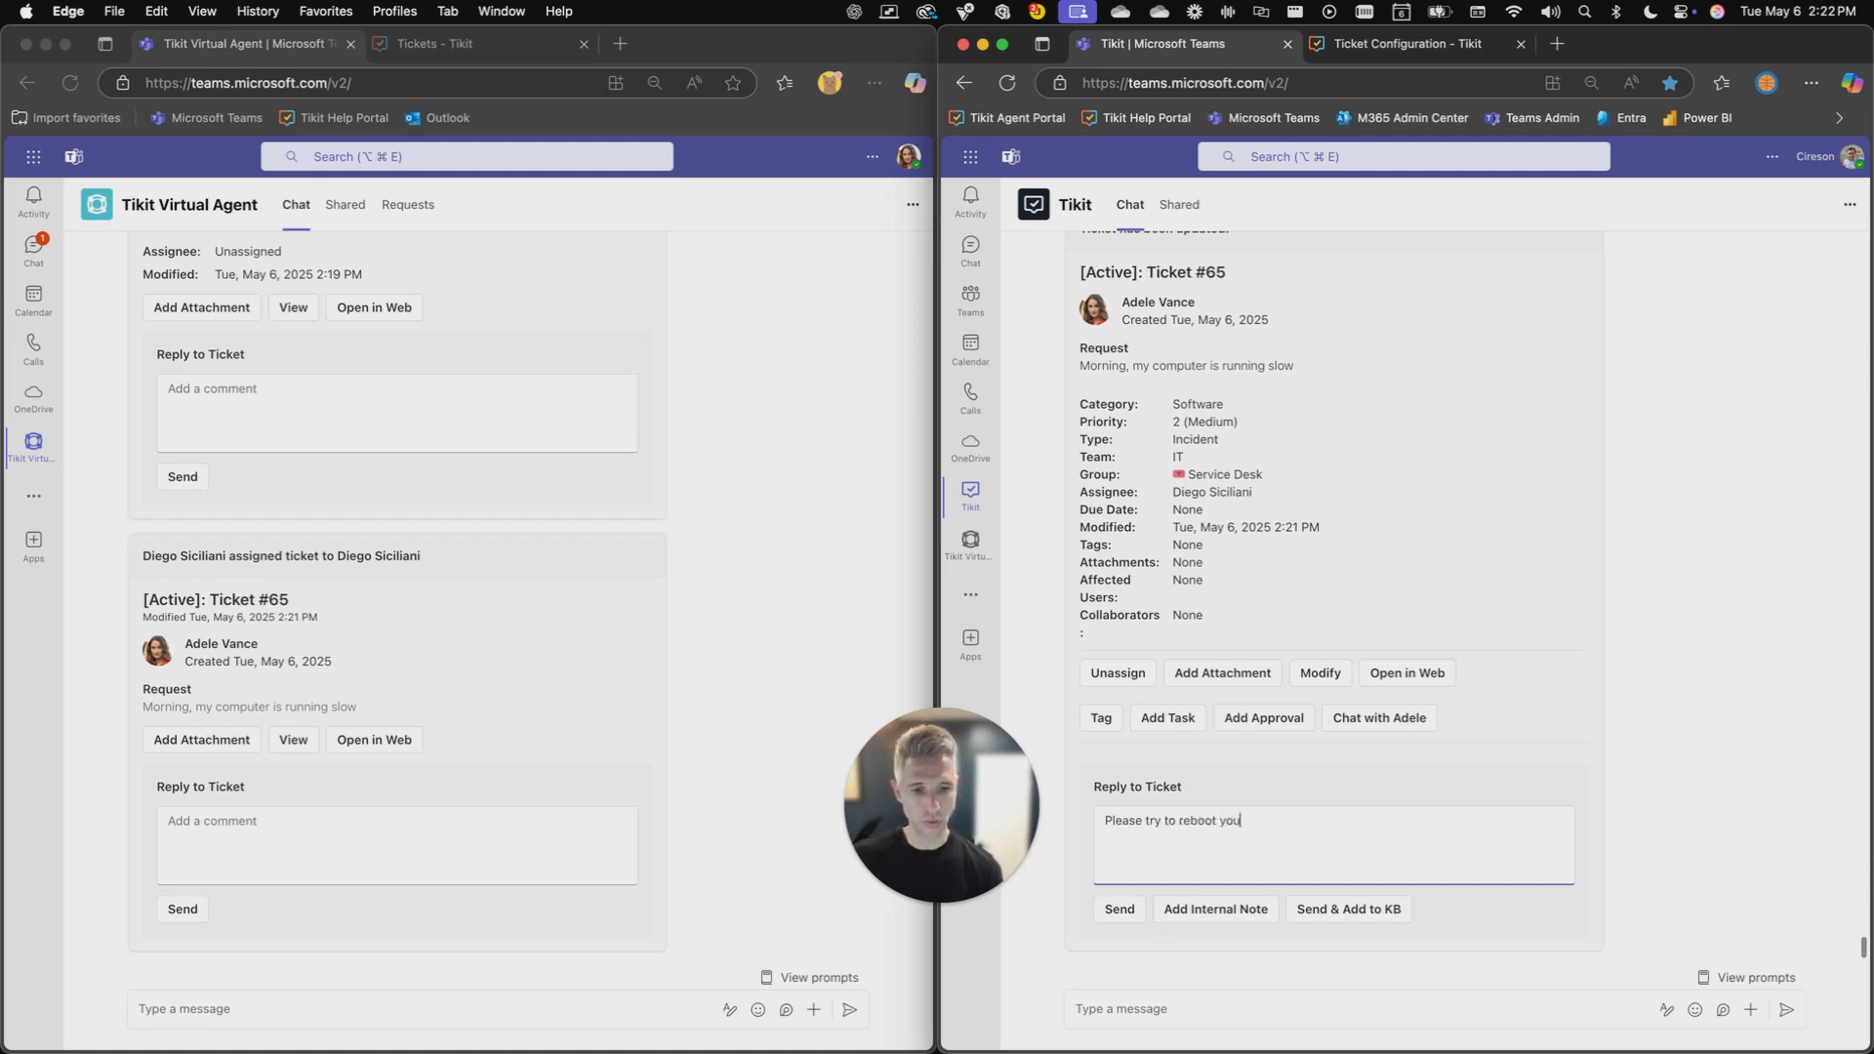
{"action": "type", "text": "r computer."}
{"action": "left_click", "coordinate": [1113, 911]}
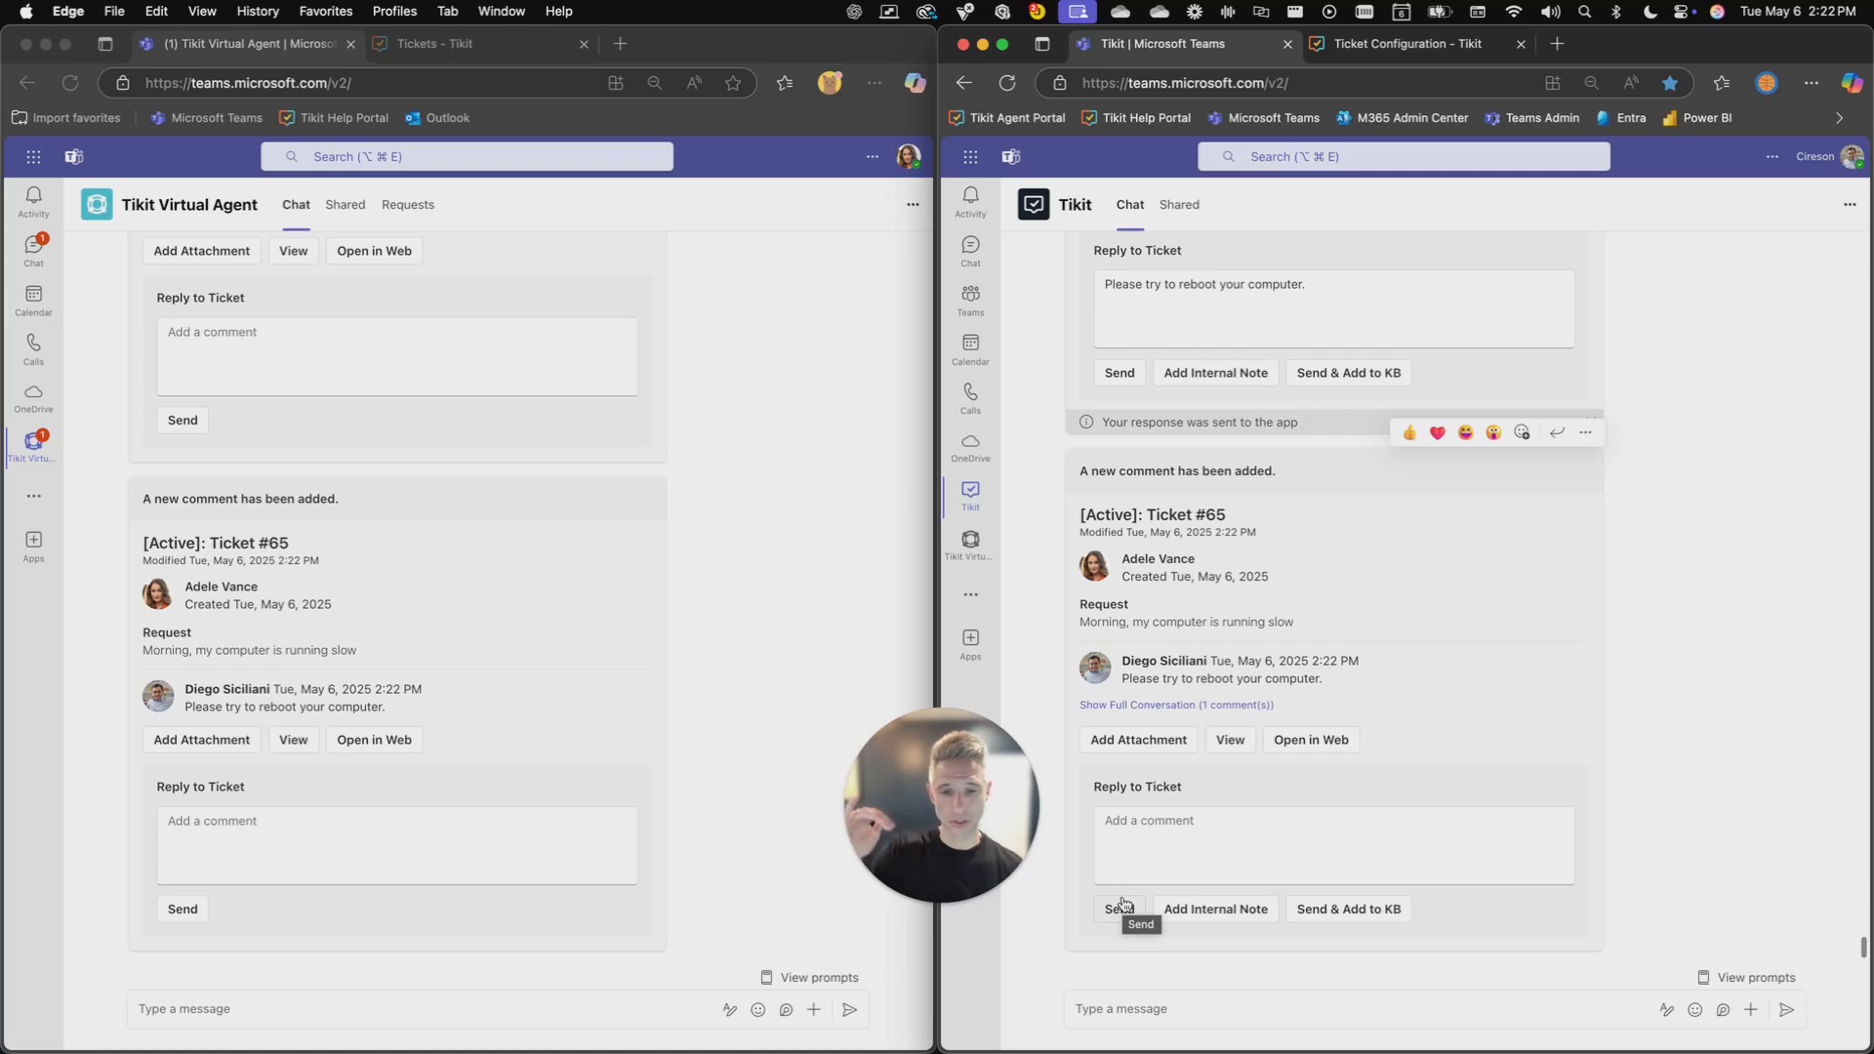
- Reply to the new comment on ticket #65 as the requester with "Just rebooted, that worked. Thanks!"
{"action": "left_click", "coordinate": [758, 669]}
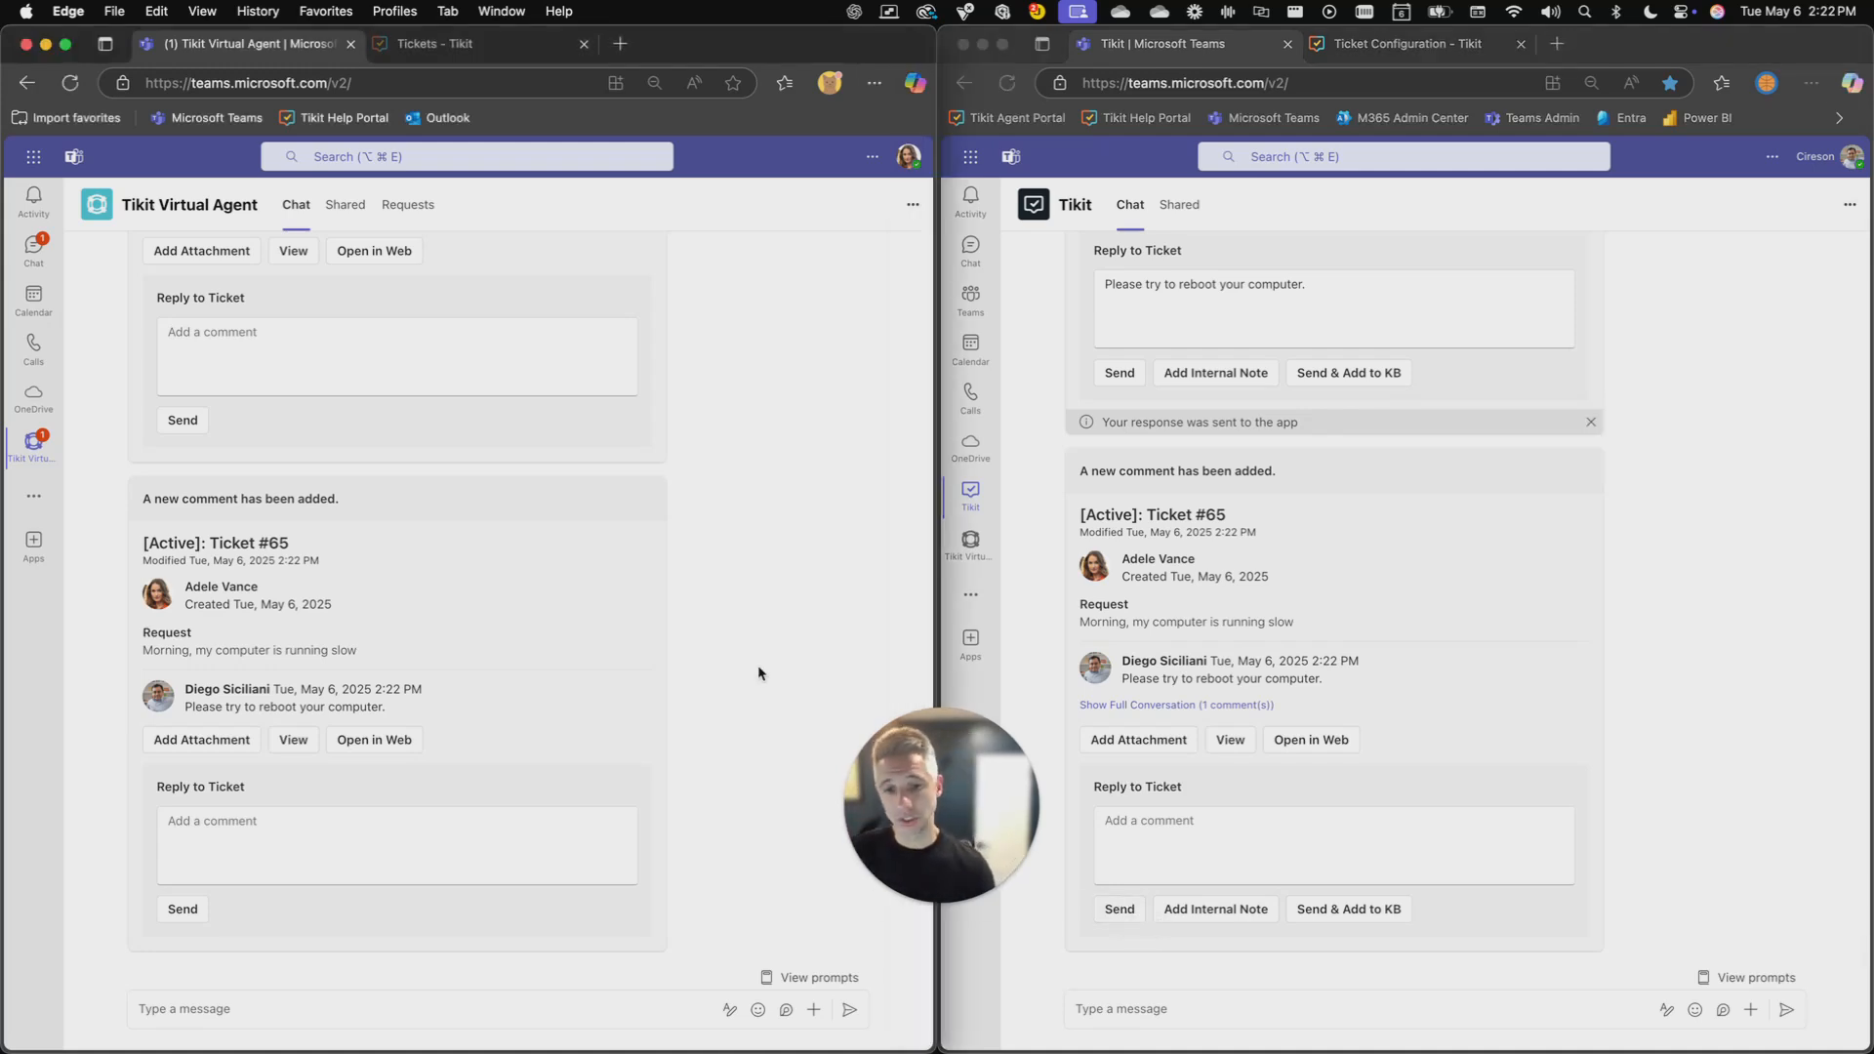
{"action": "left_click", "coordinate": [320, 826]}
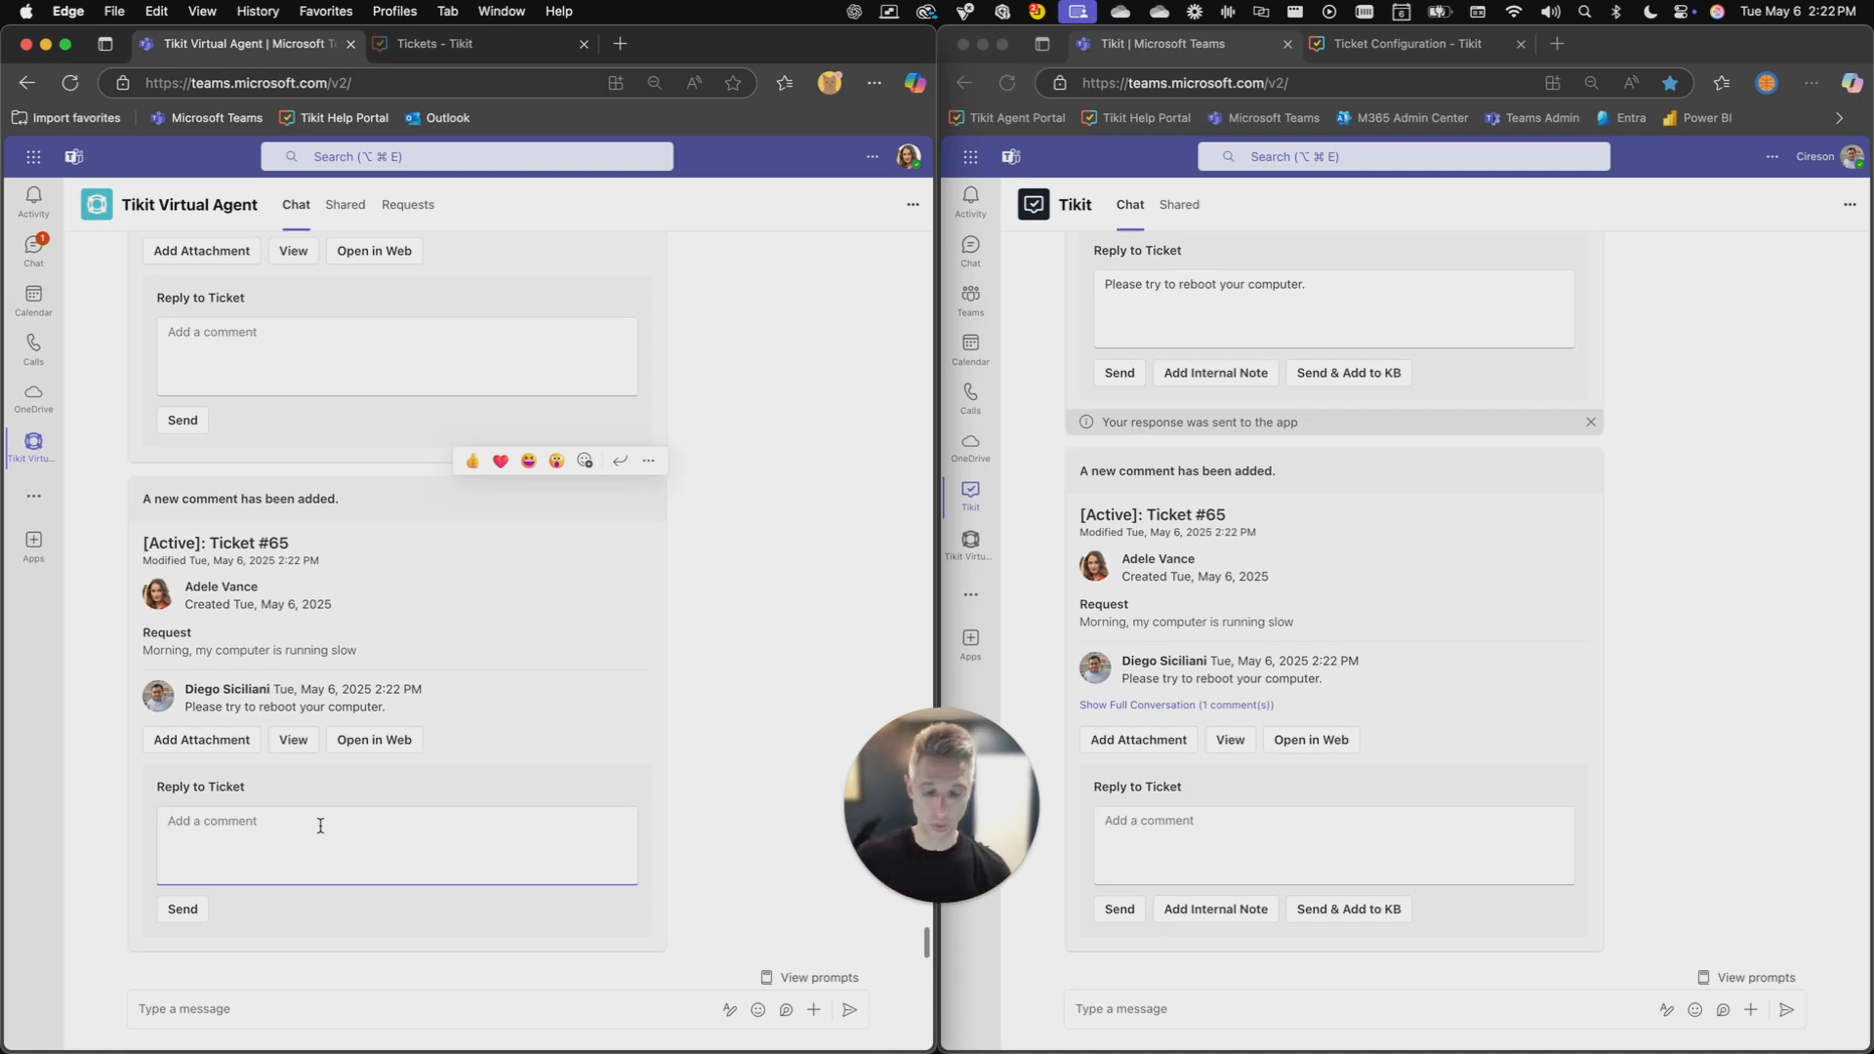
{"action": "type", "text": "Just reboote"}
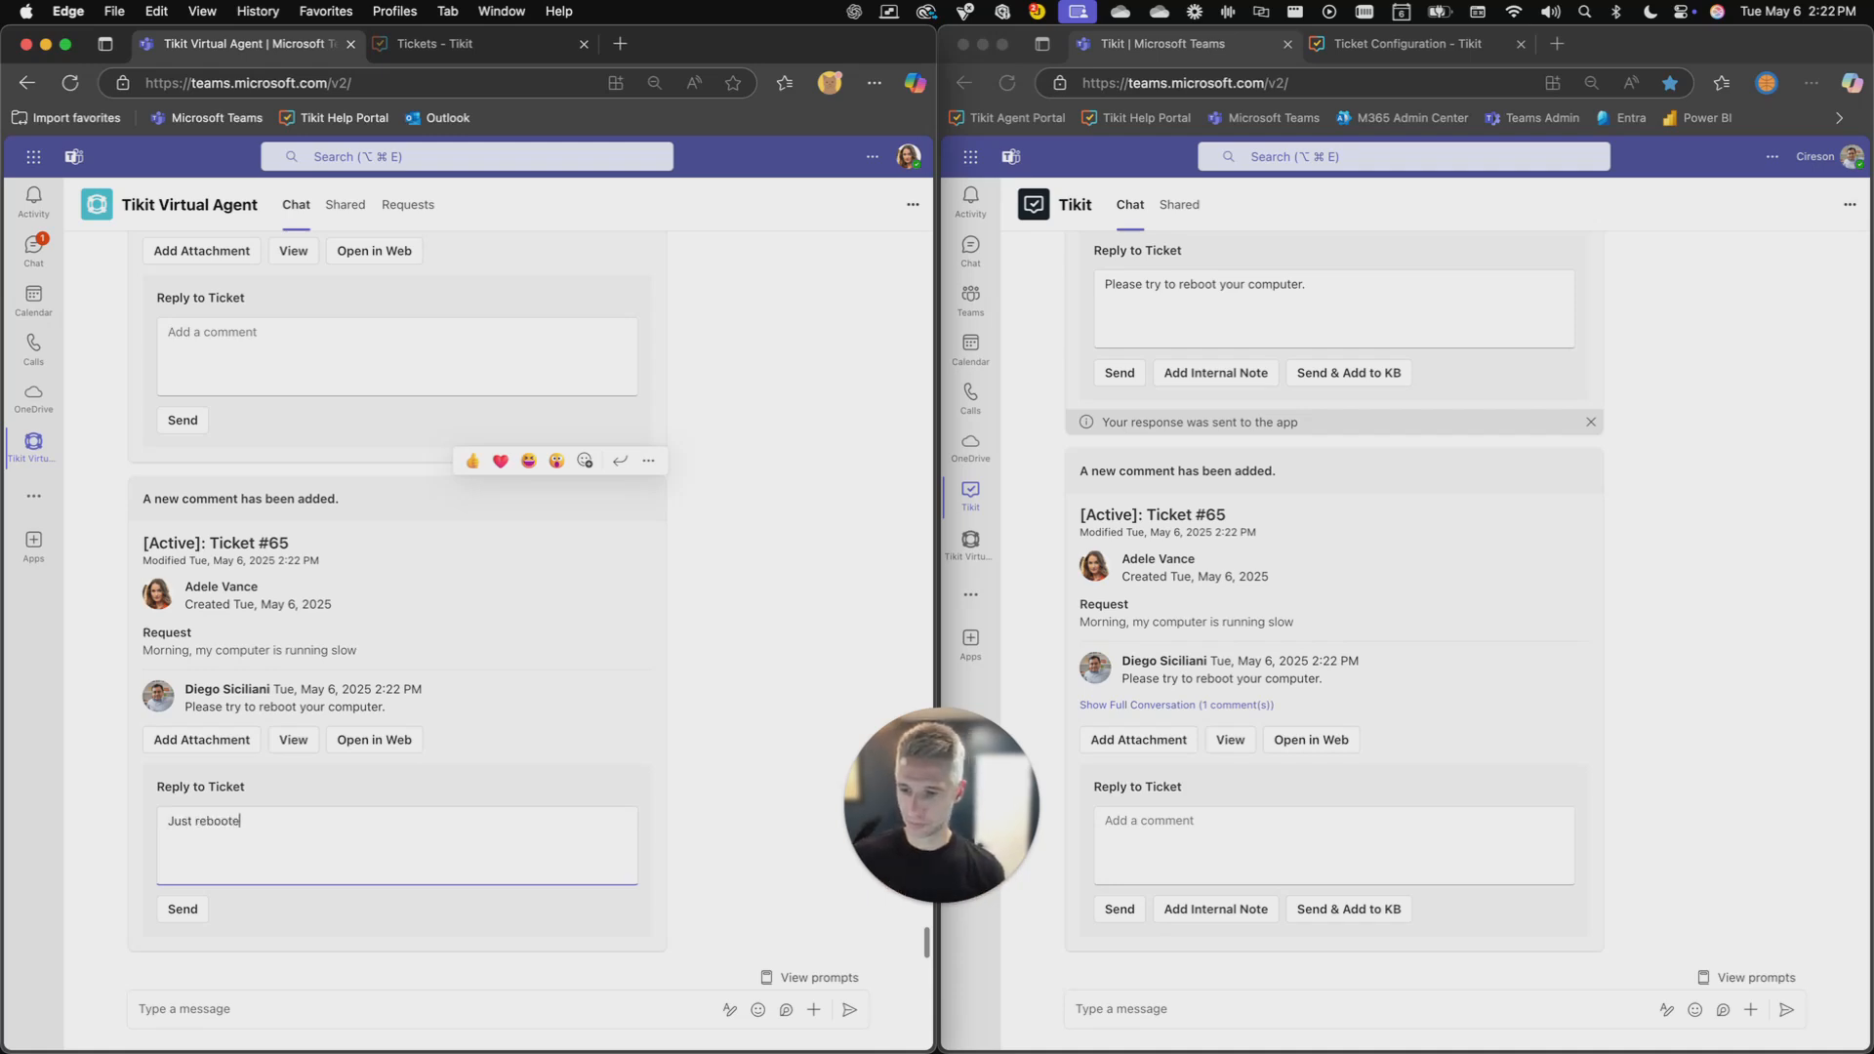
{"action": "type", "text": "d, that worked. Thanks!"}
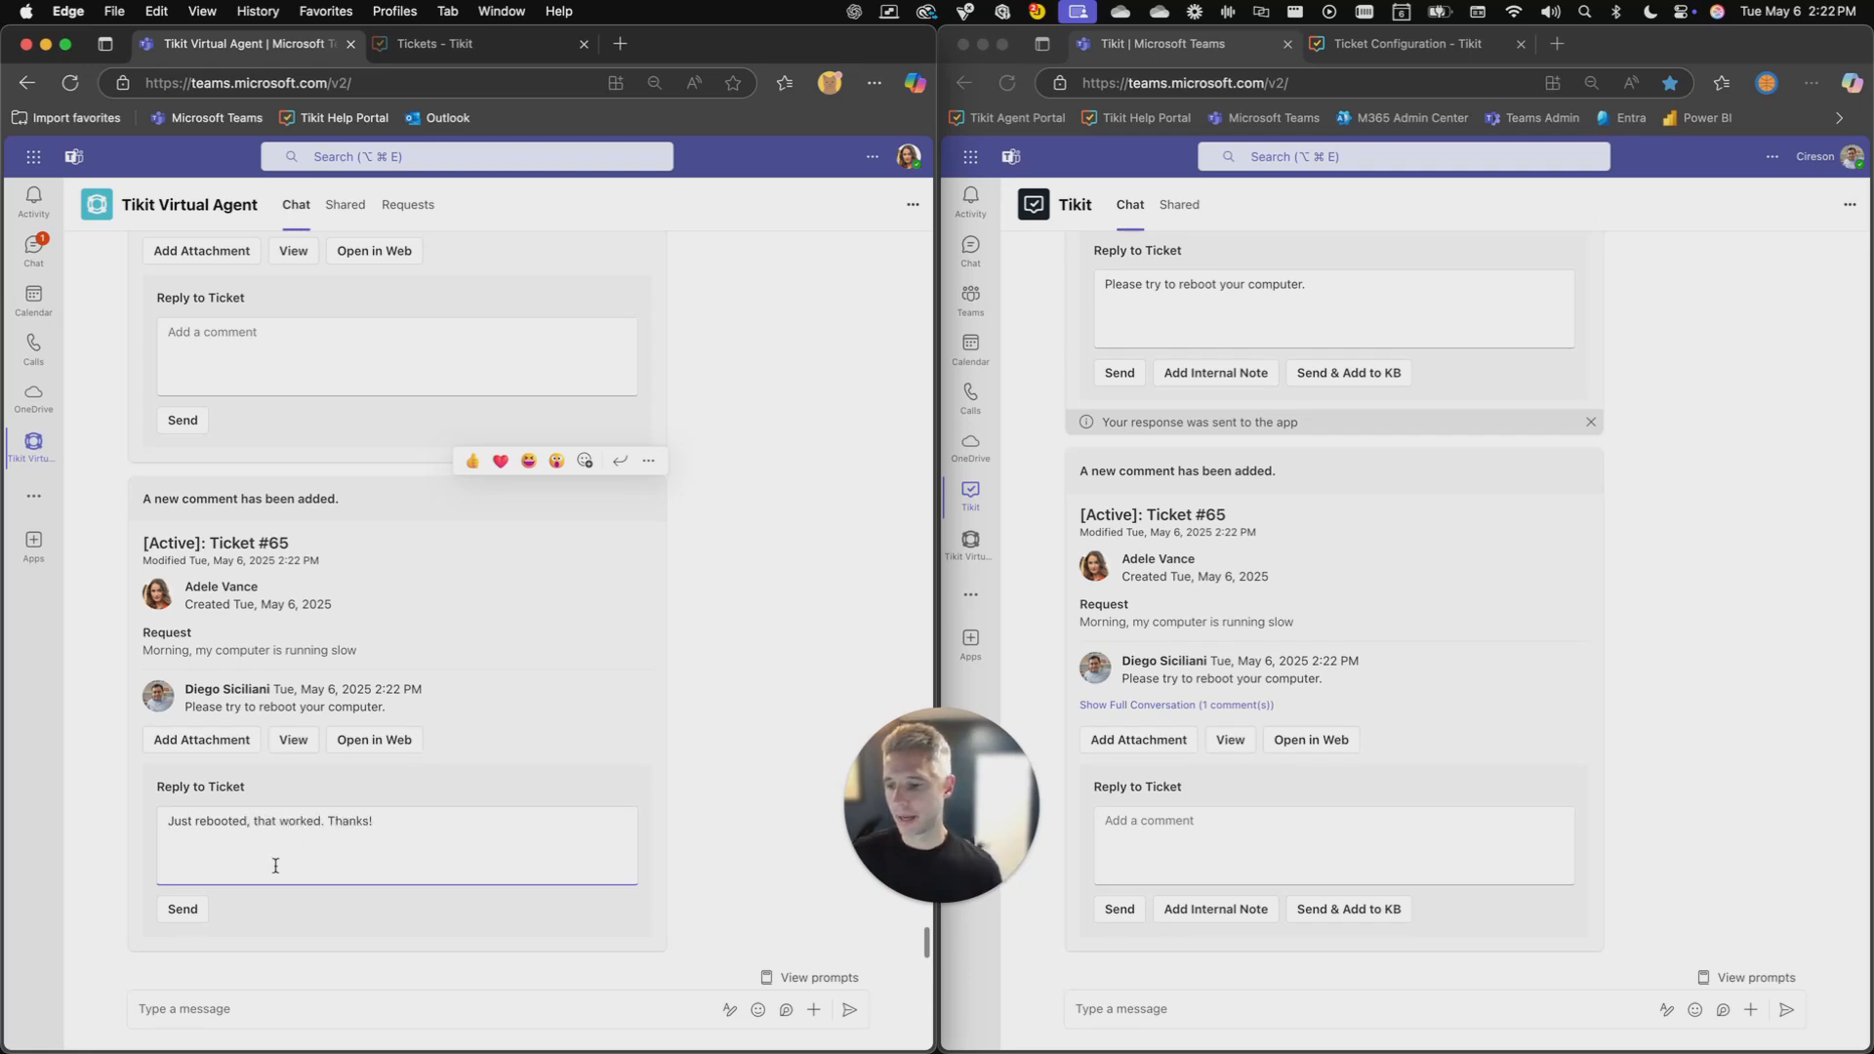
{"action": "left_click", "coordinate": [195, 916]}
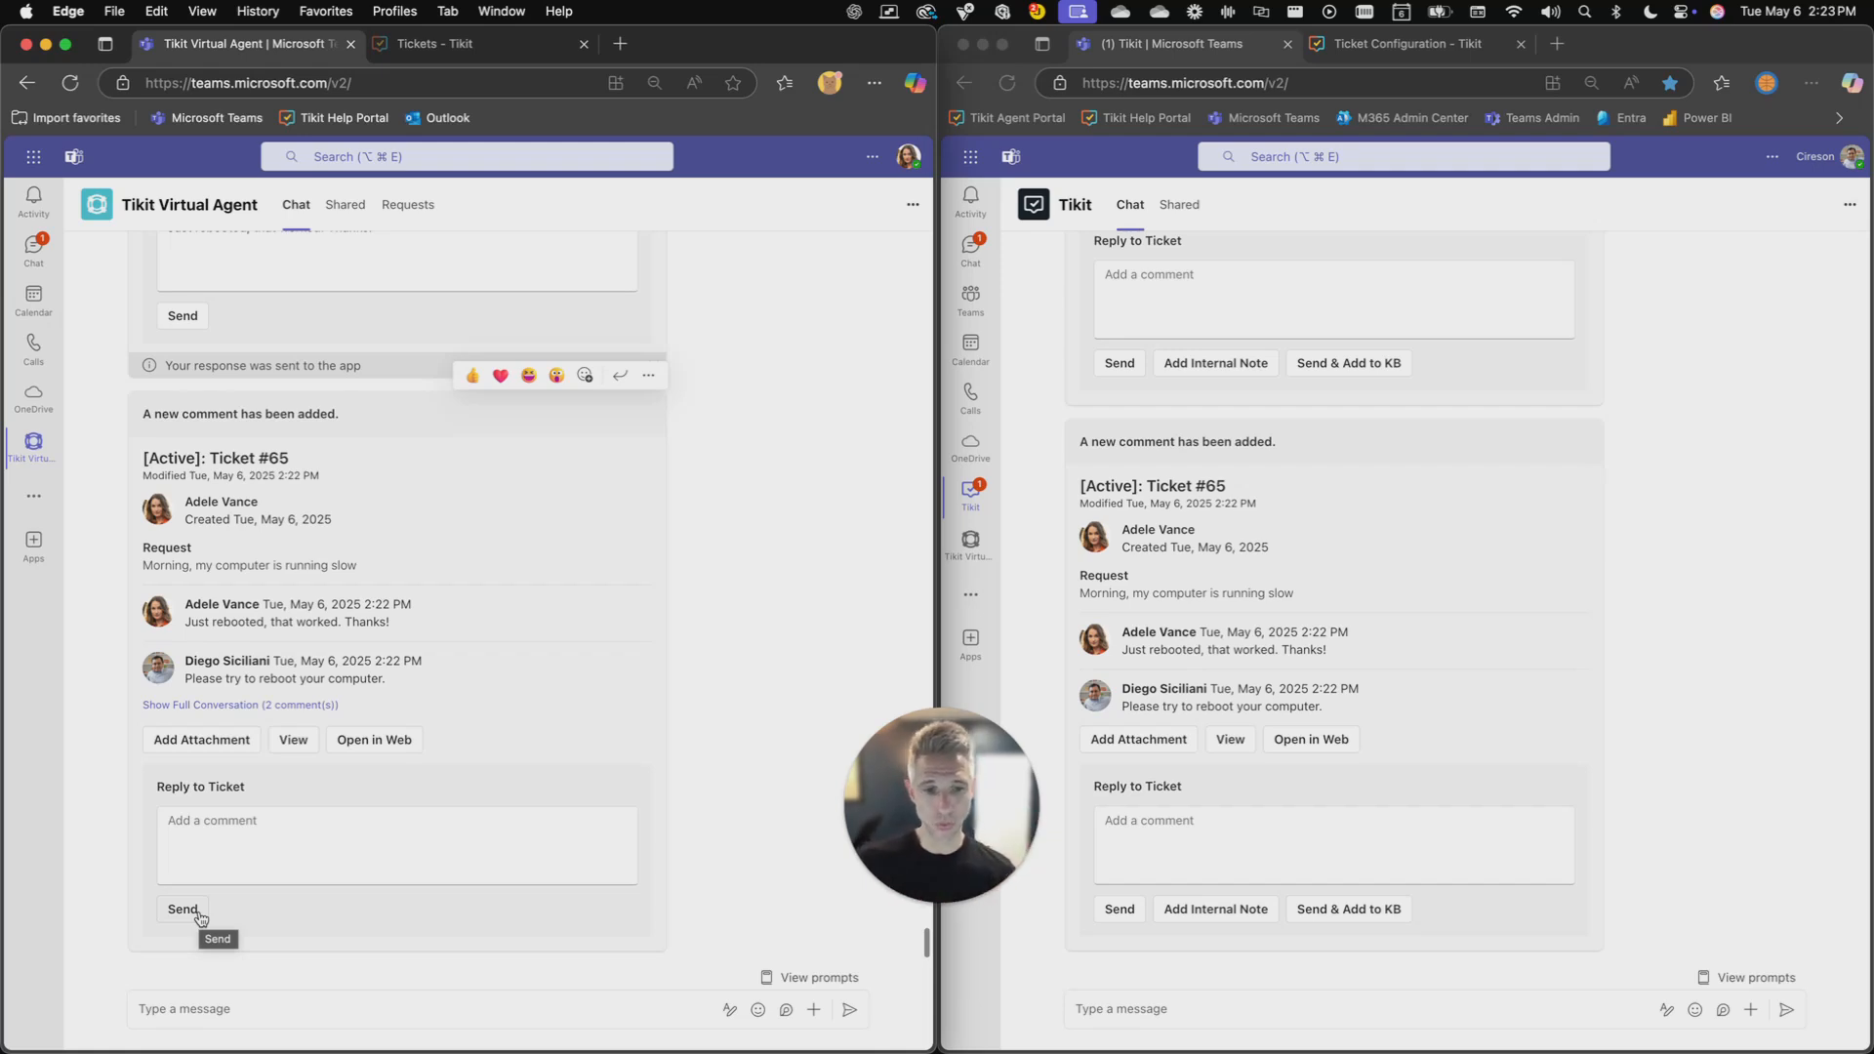
- View ticket #65 from the agent's new comment card and inspect the status choices in its modify form
{"action": "left_click", "coordinate": [1508, 587]}
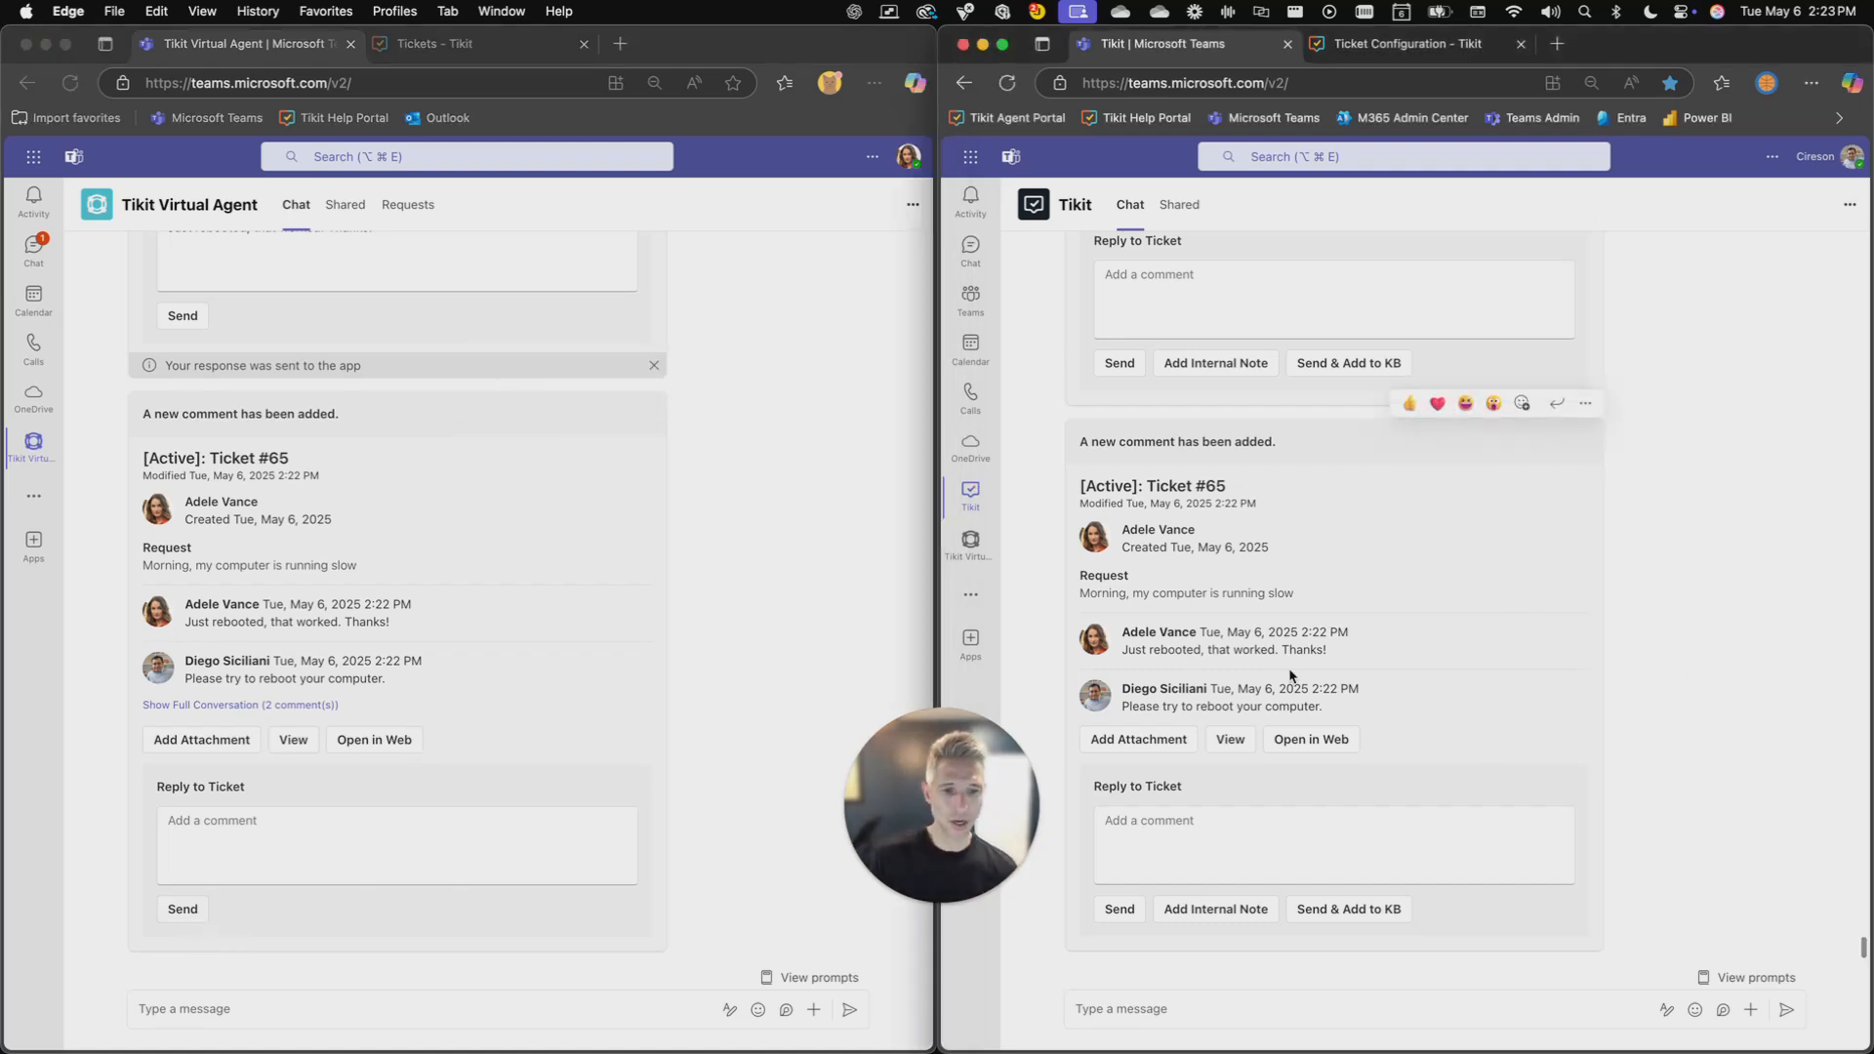
{"action": "left_click", "coordinate": [1234, 741]}
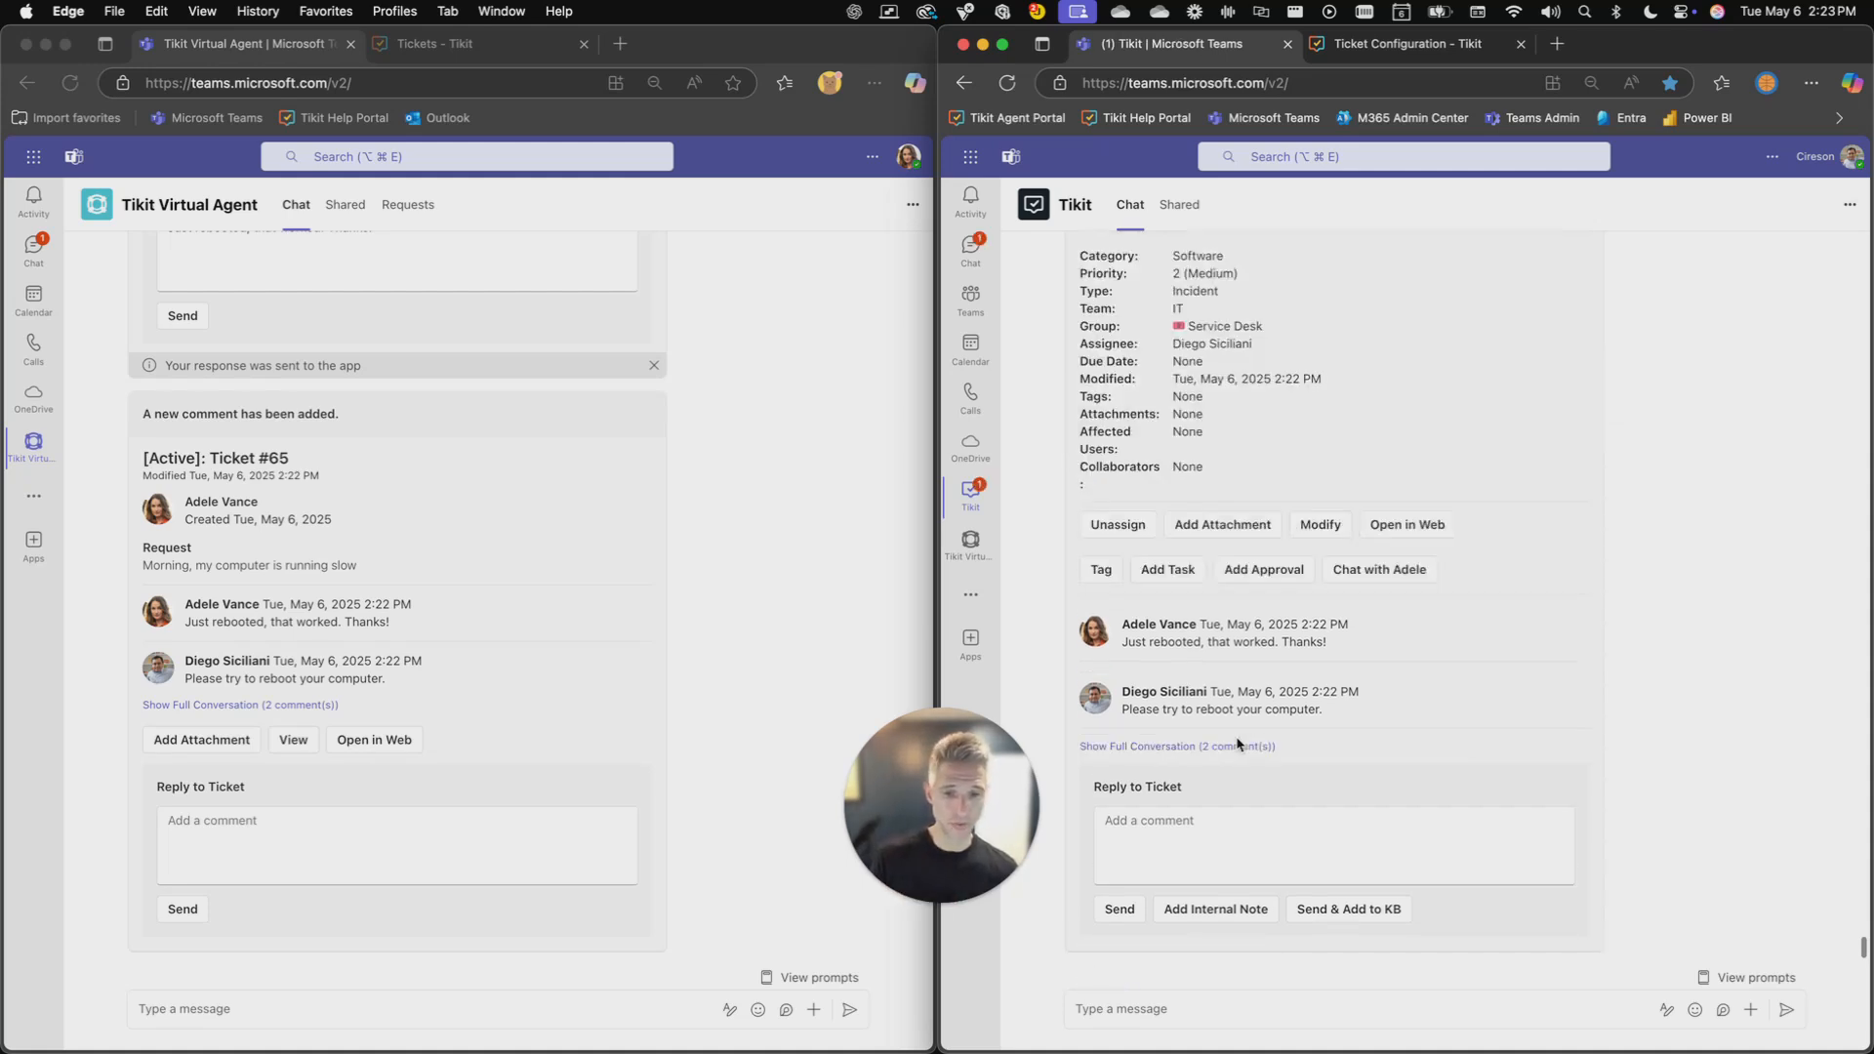
{"action": "left_click", "coordinate": [1312, 528]}
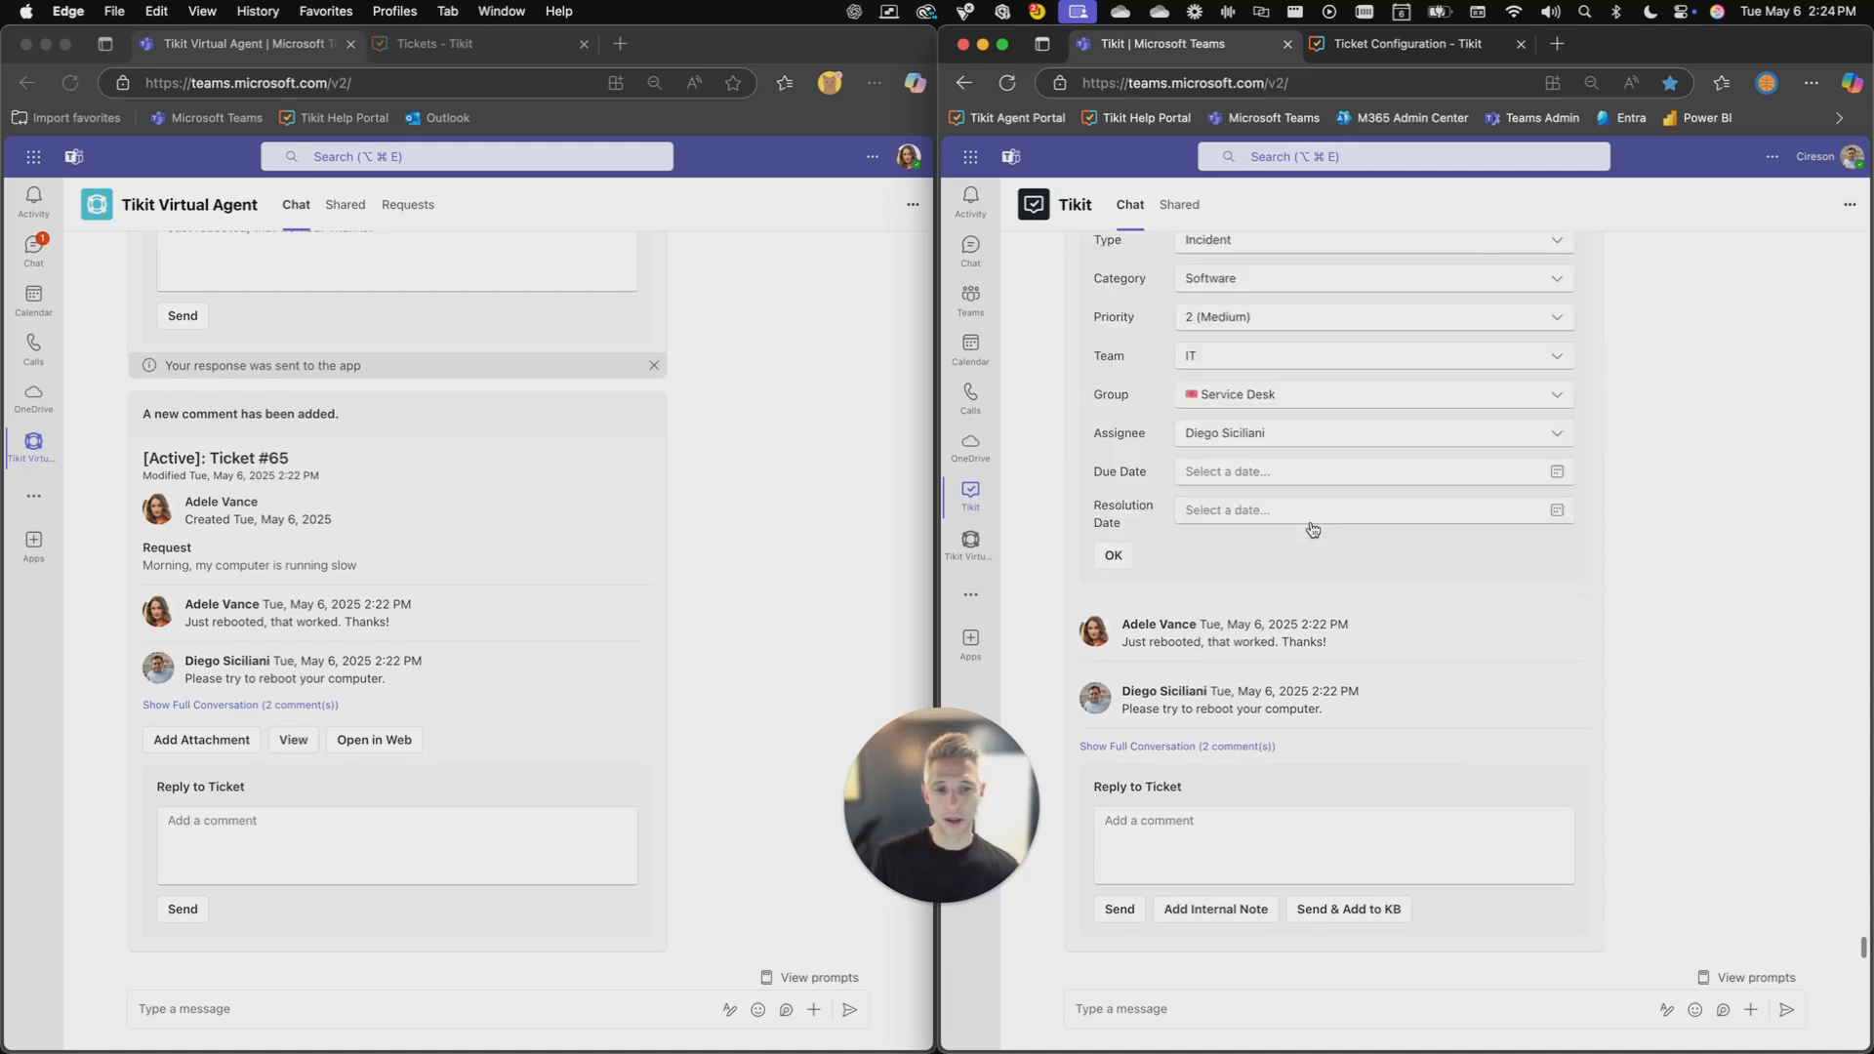
{"action": "scroll", "coordinate": [1310, 519], "scroll_direction": "up", "scroll_amount": 3}
{"action": "left_click", "coordinate": [1297, 454]}
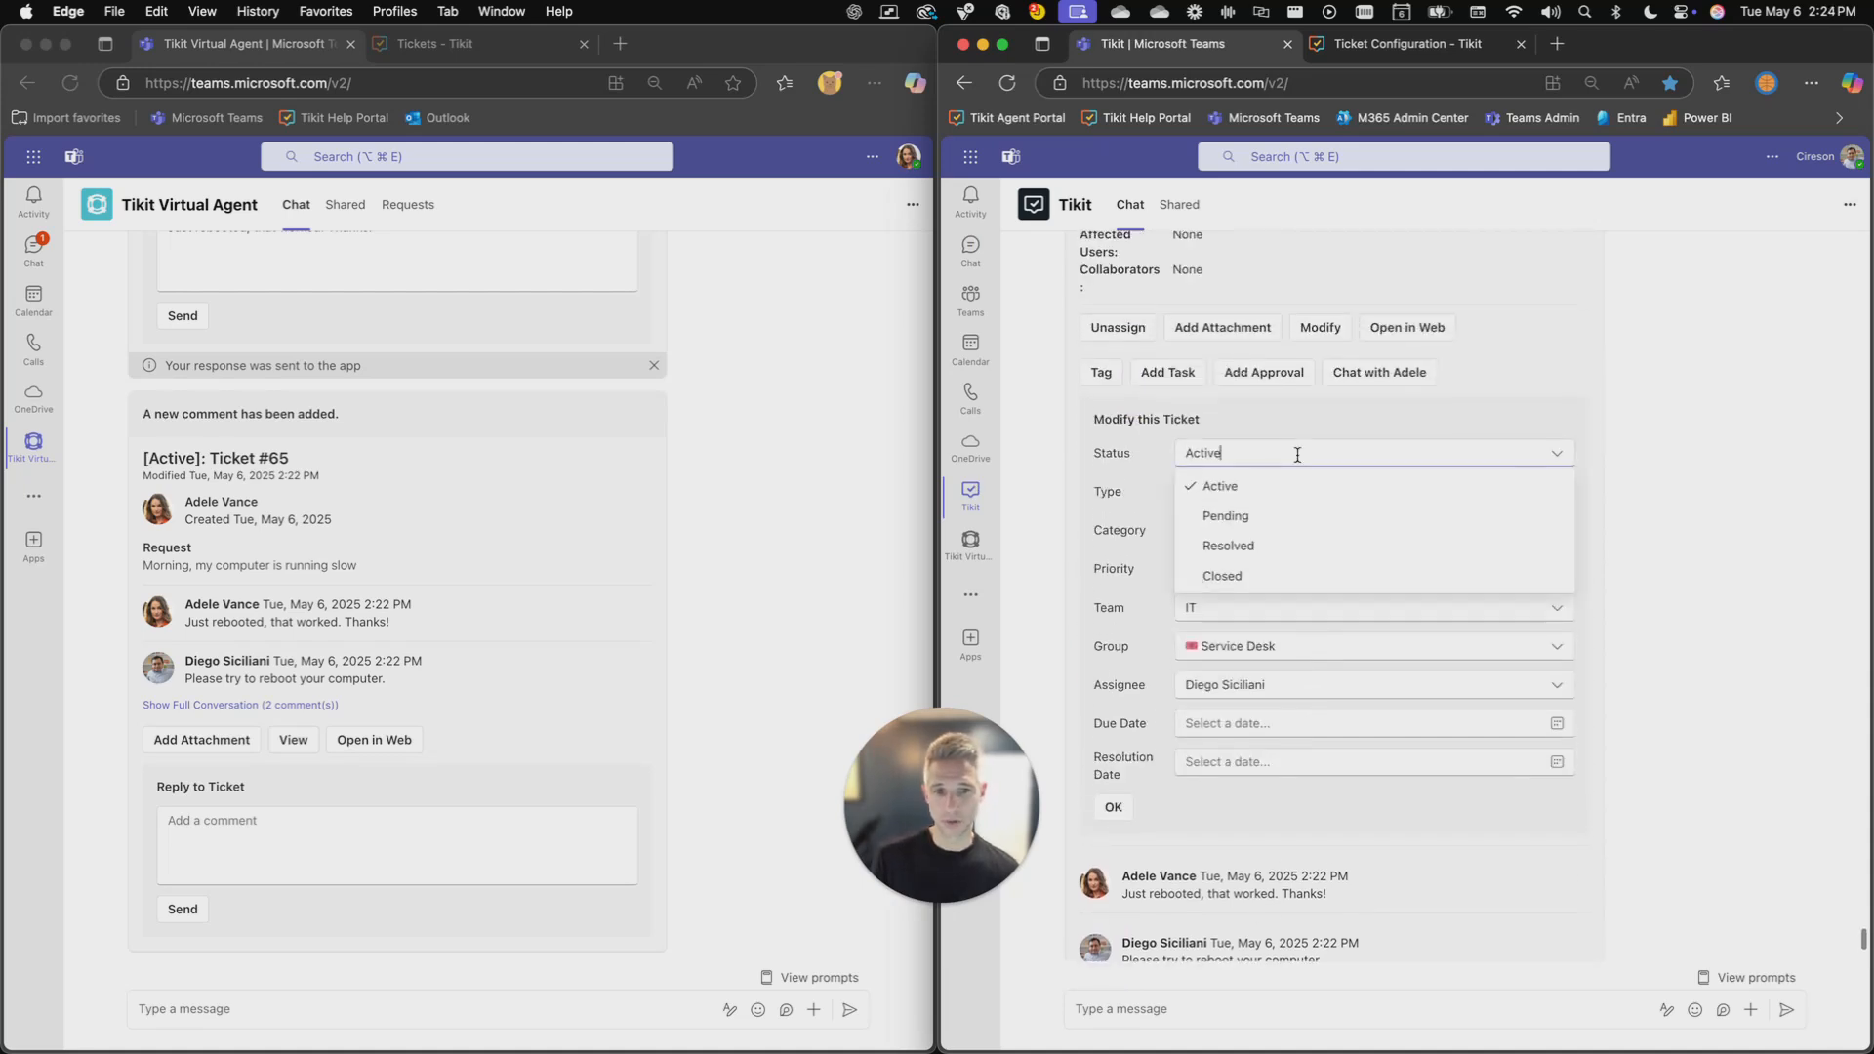
{"action": "left_click", "coordinate": [1297, 454]}
- Ask the agent bot "show me my work" and view ticket #65 from the returned list
{"action": "left_click", "coordinate": [1240, 998]}
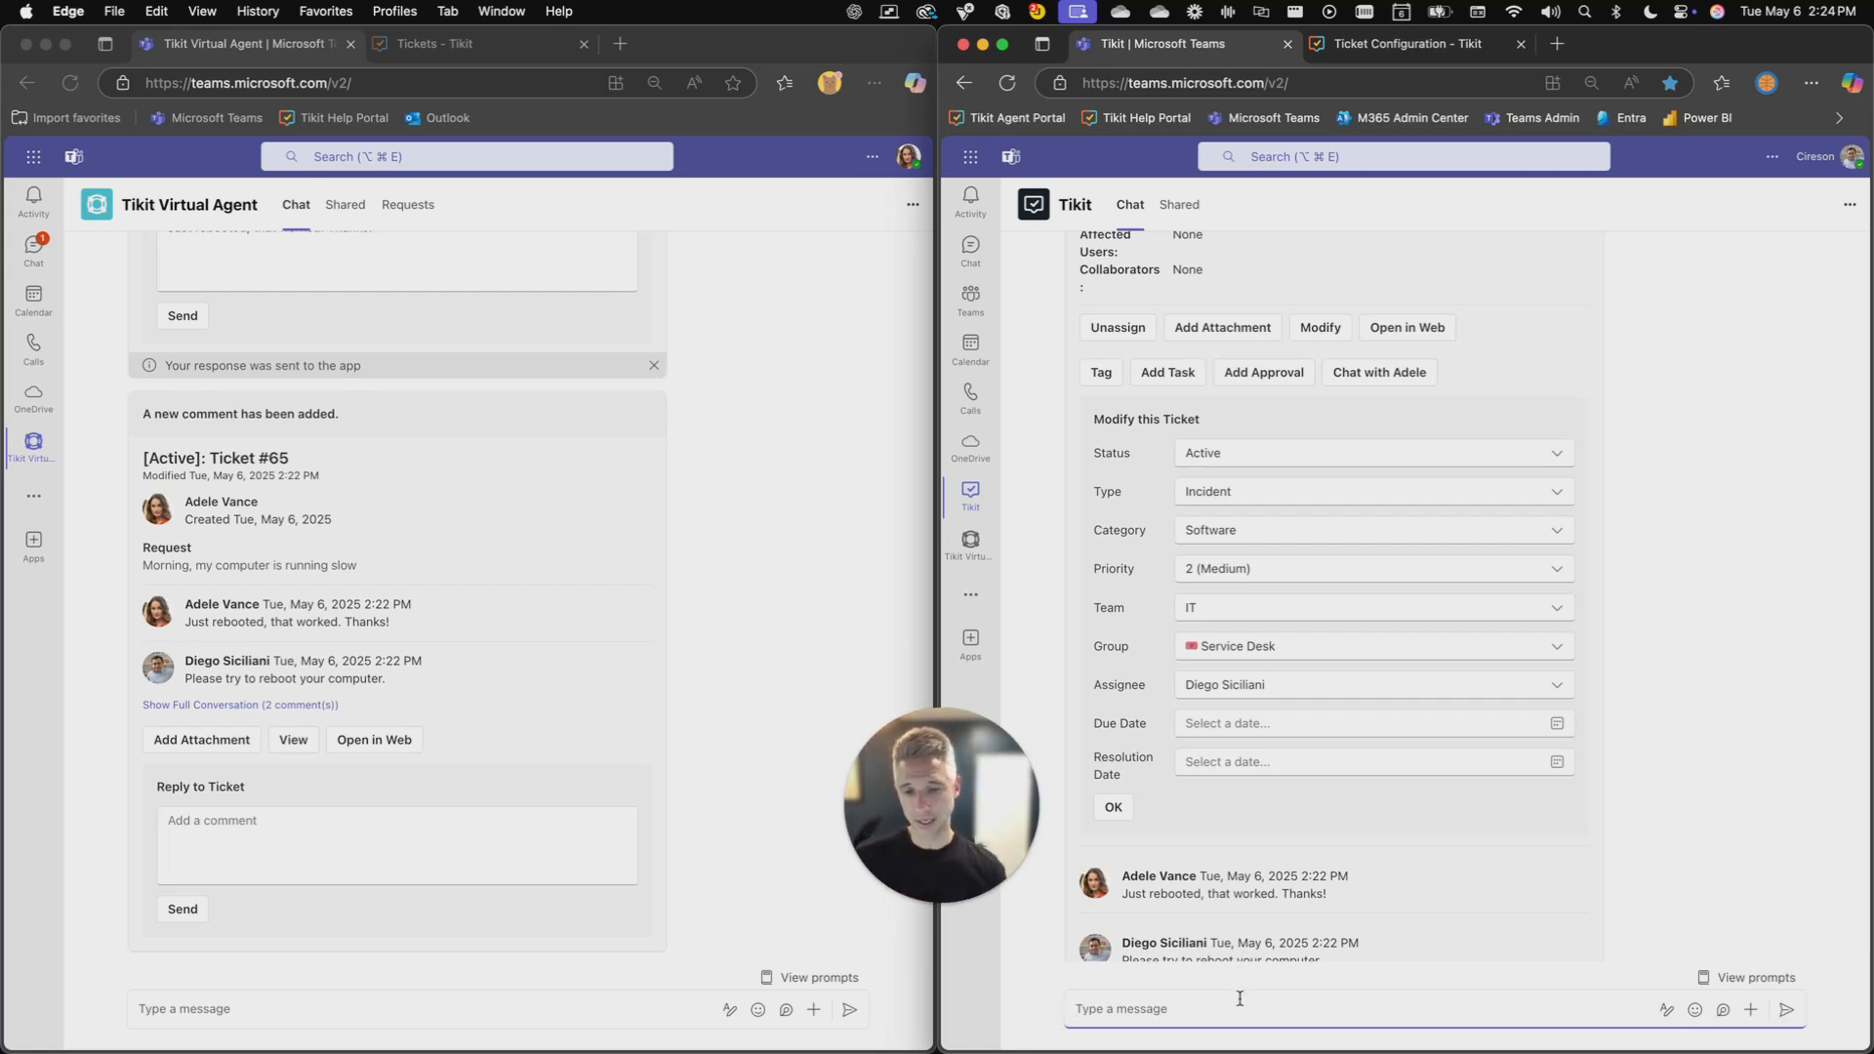
{"action": "type", "text": "show me my work"}
{"action": "key", "text": "Return"}
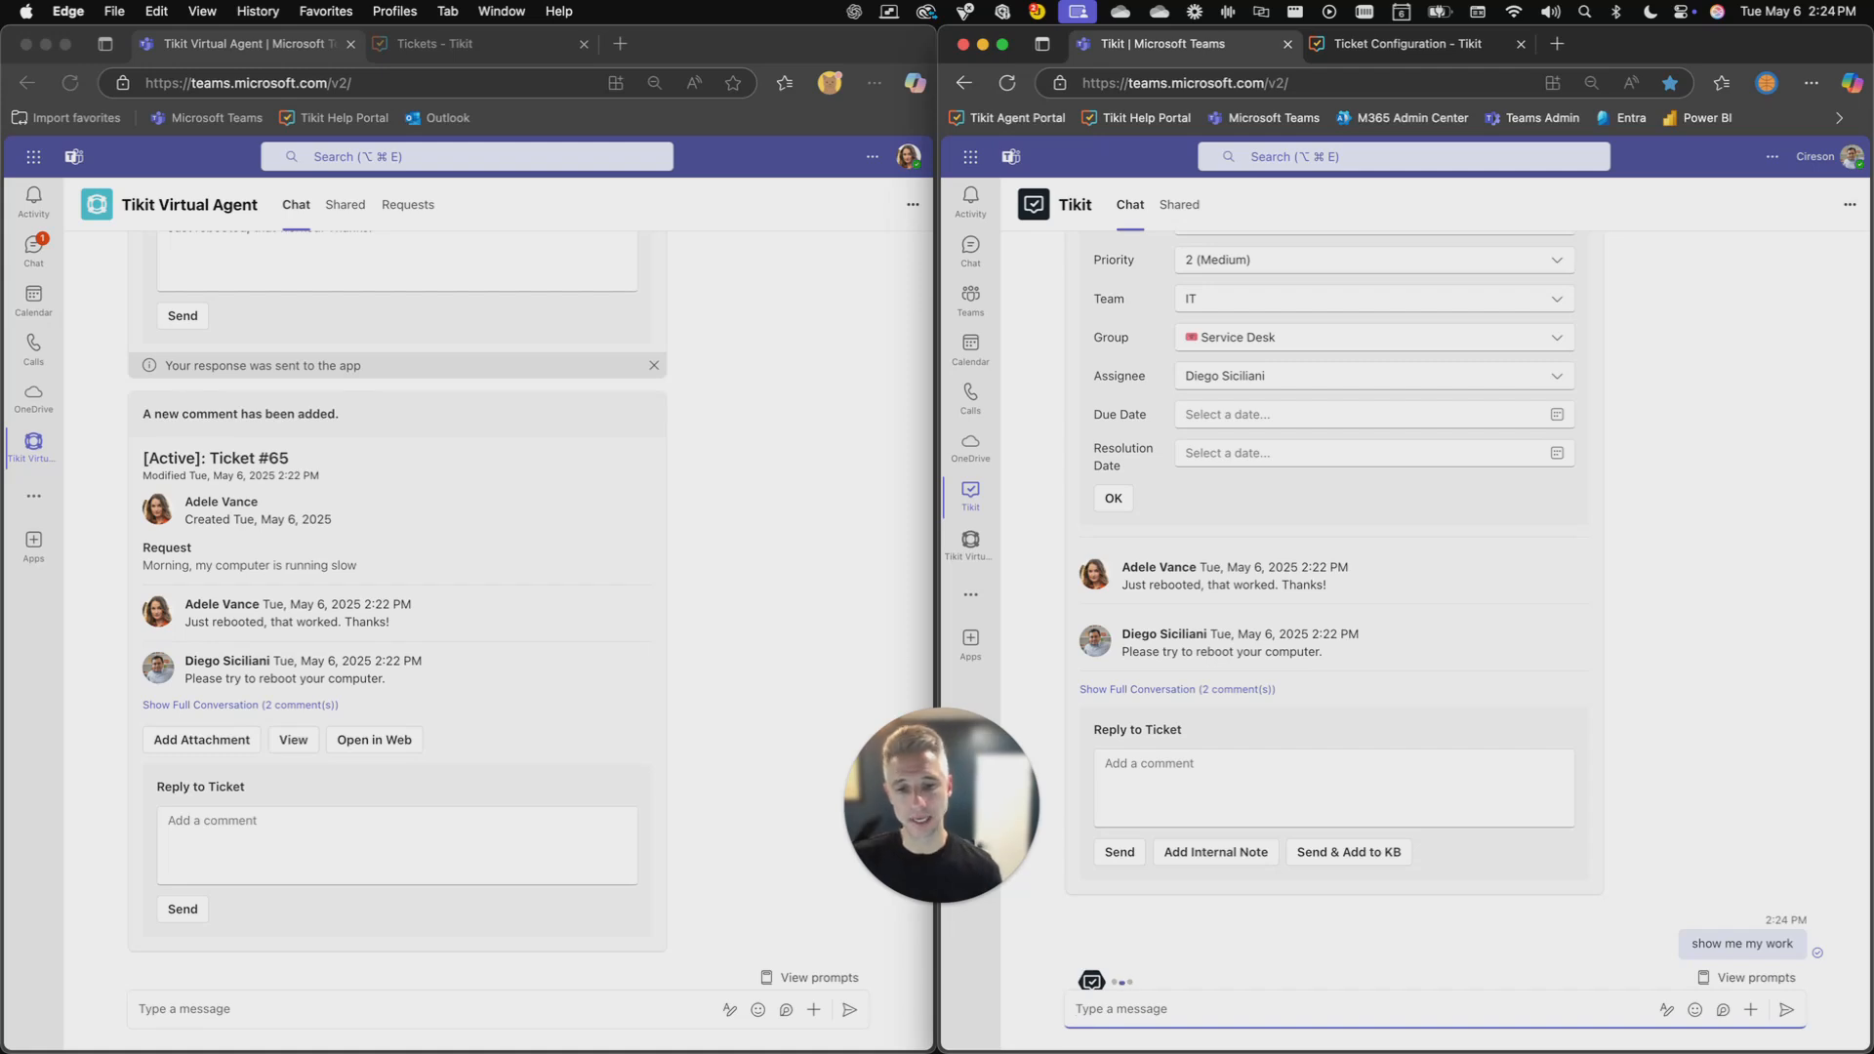
{"action": "scroll", "coordinate": [1273, 651], "scroll_direction": "up", "scroll_amount": 3}
{"action": "scroll", "coordinate": [1272, 651], "scroll_direction": "up", "scroll_amount": 5}
{"action": "left_click", "coordinate": [1343, 426]}
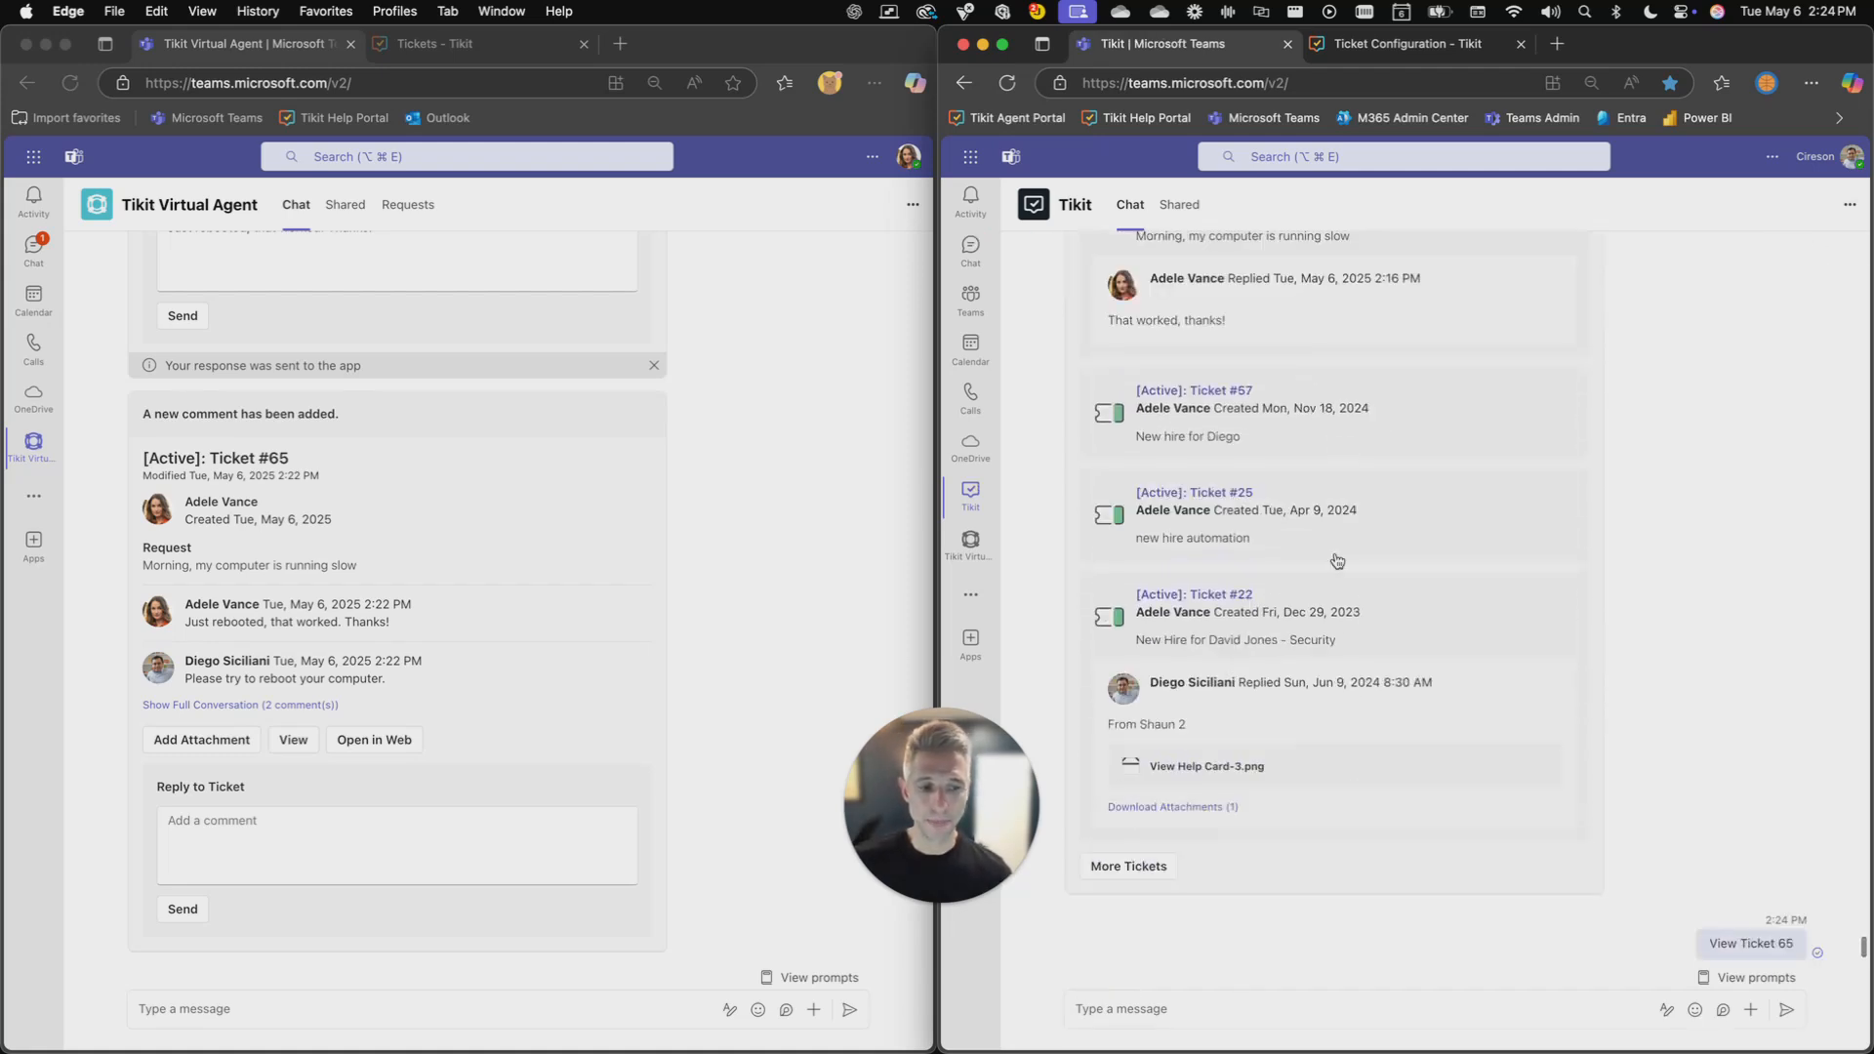
- Send "help" to the agent bot to view its available commands
{"action": "left_click", "coordinate": [1159, 1006]}
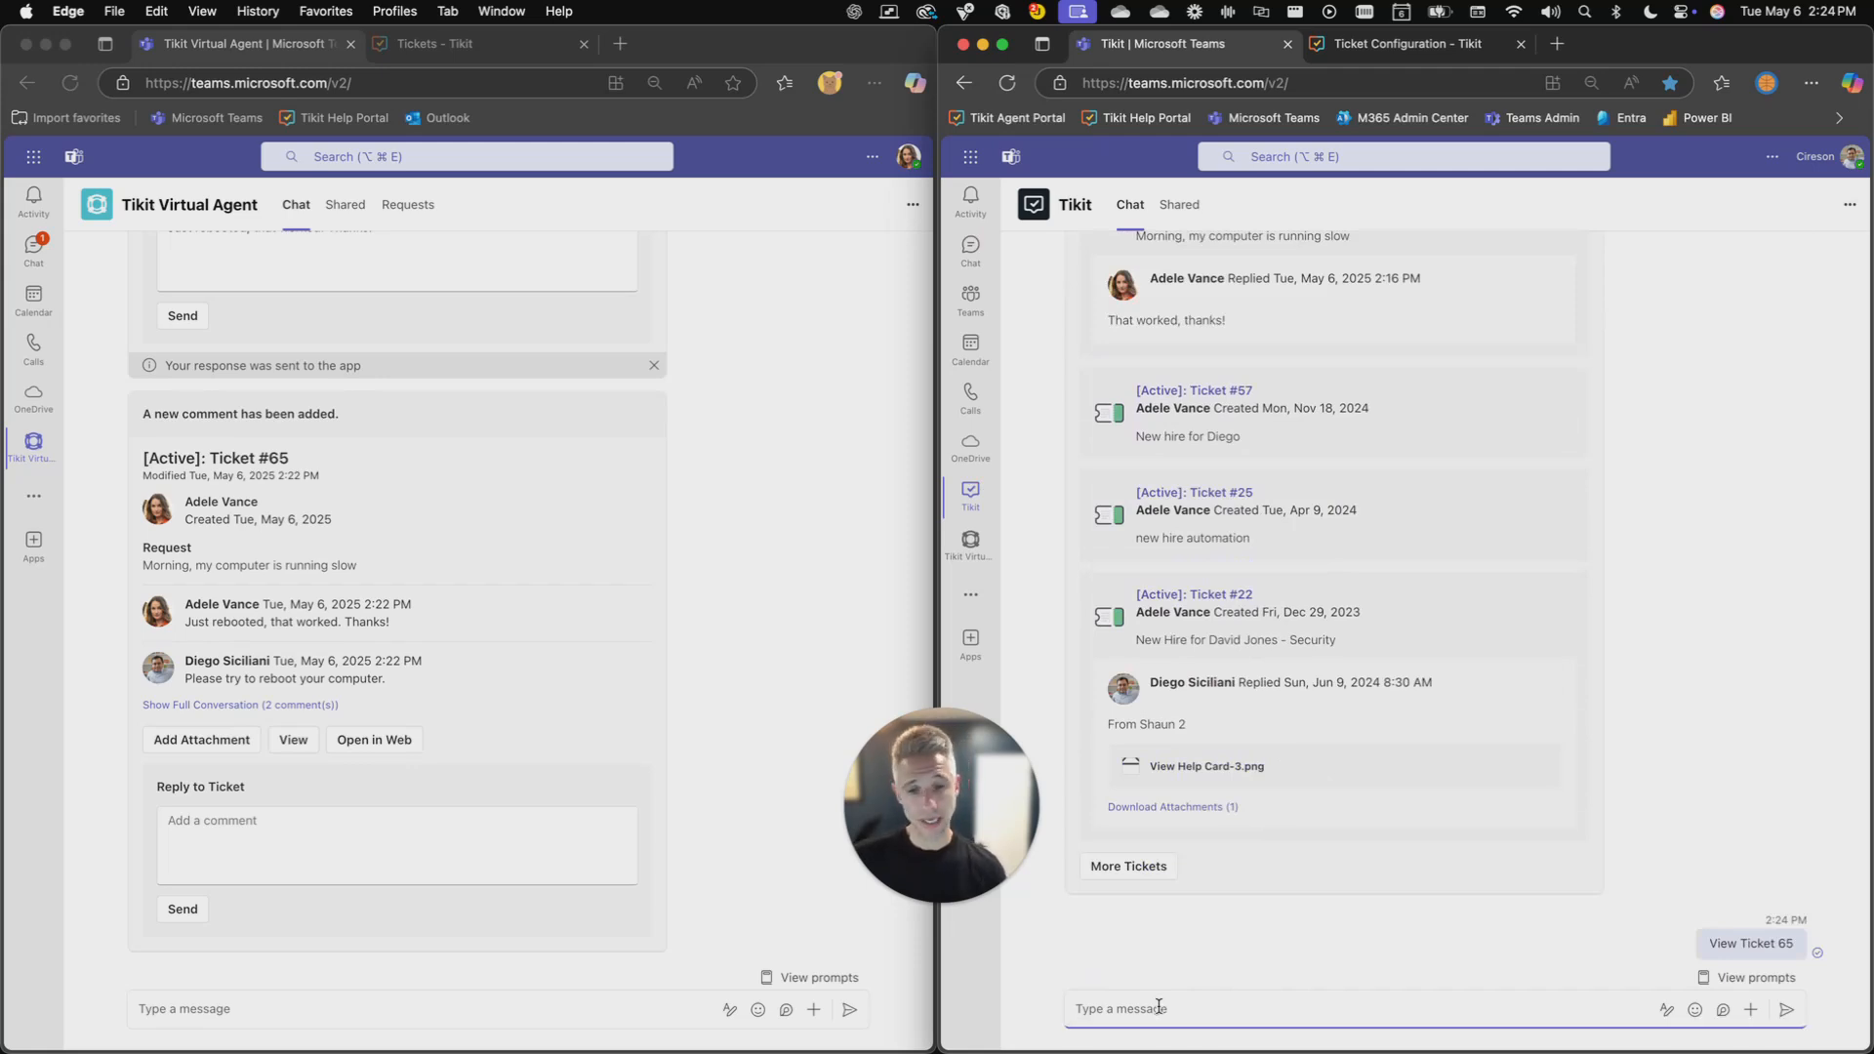
{"action": "type", "text": "help"}
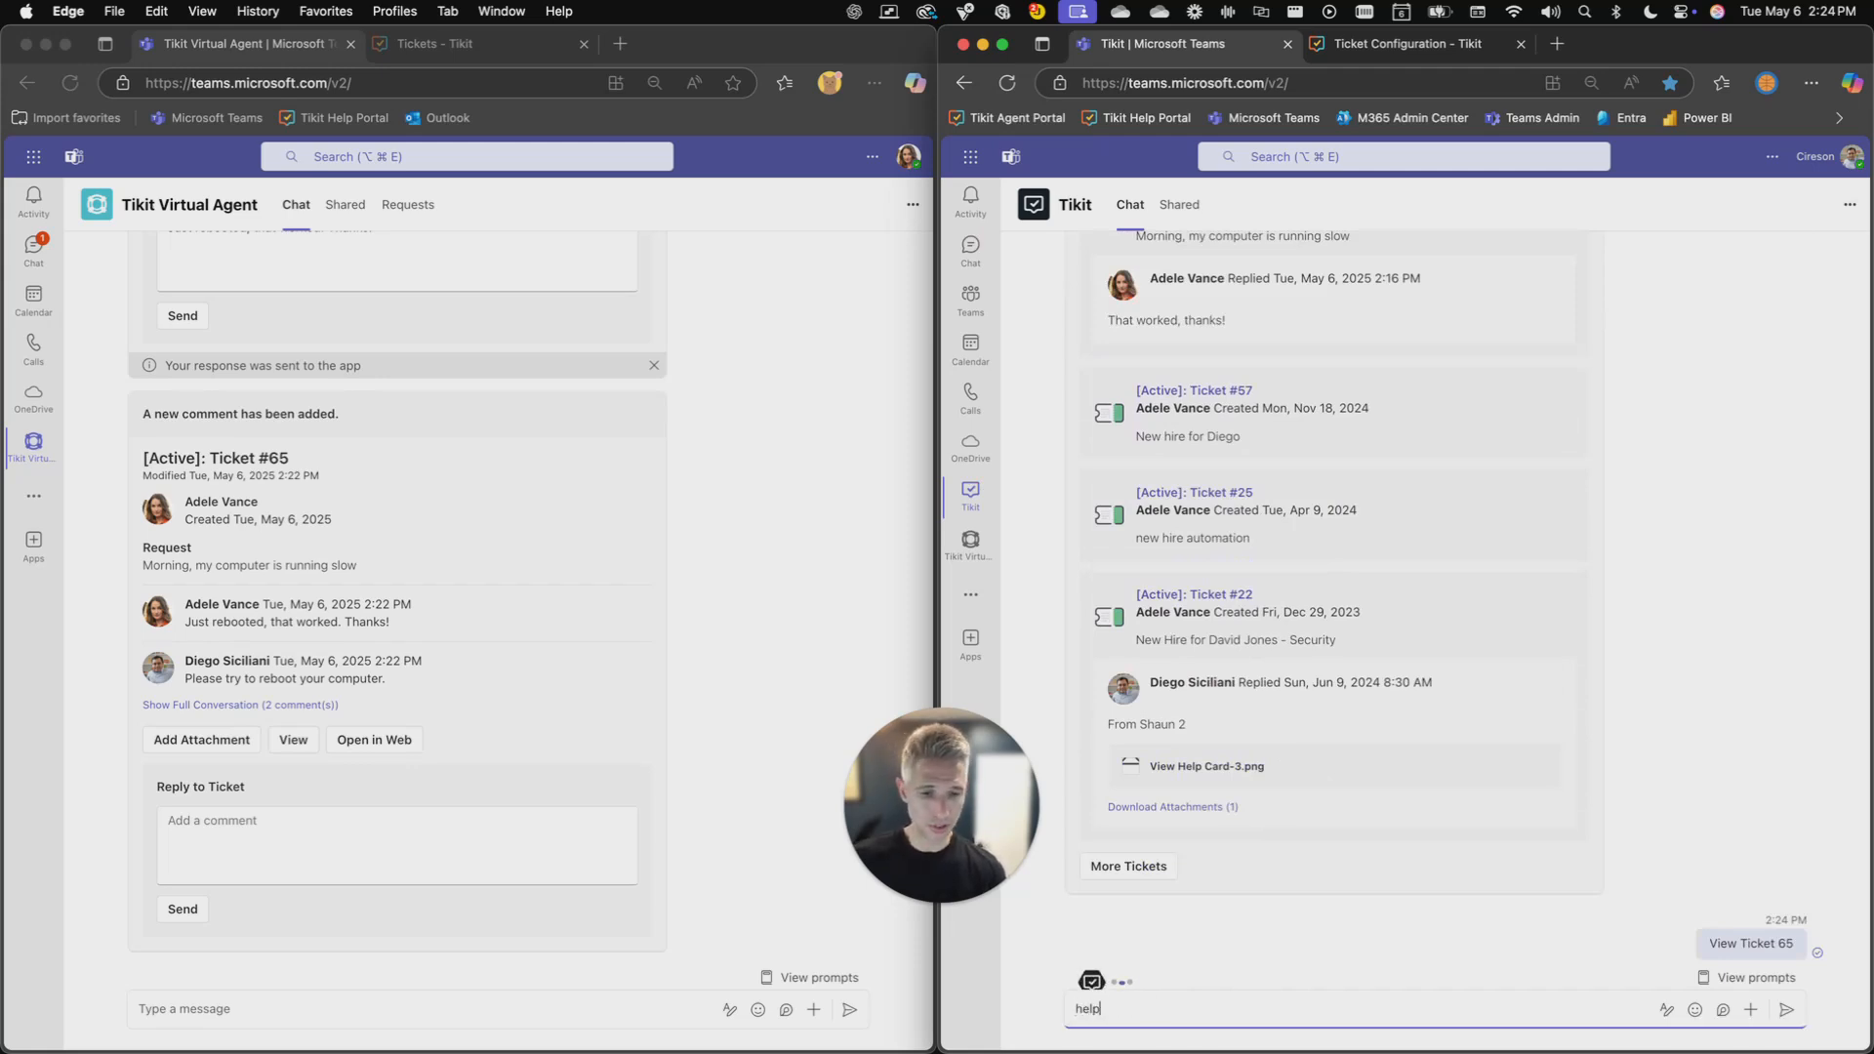
{"action": "key", "text": "Return"}
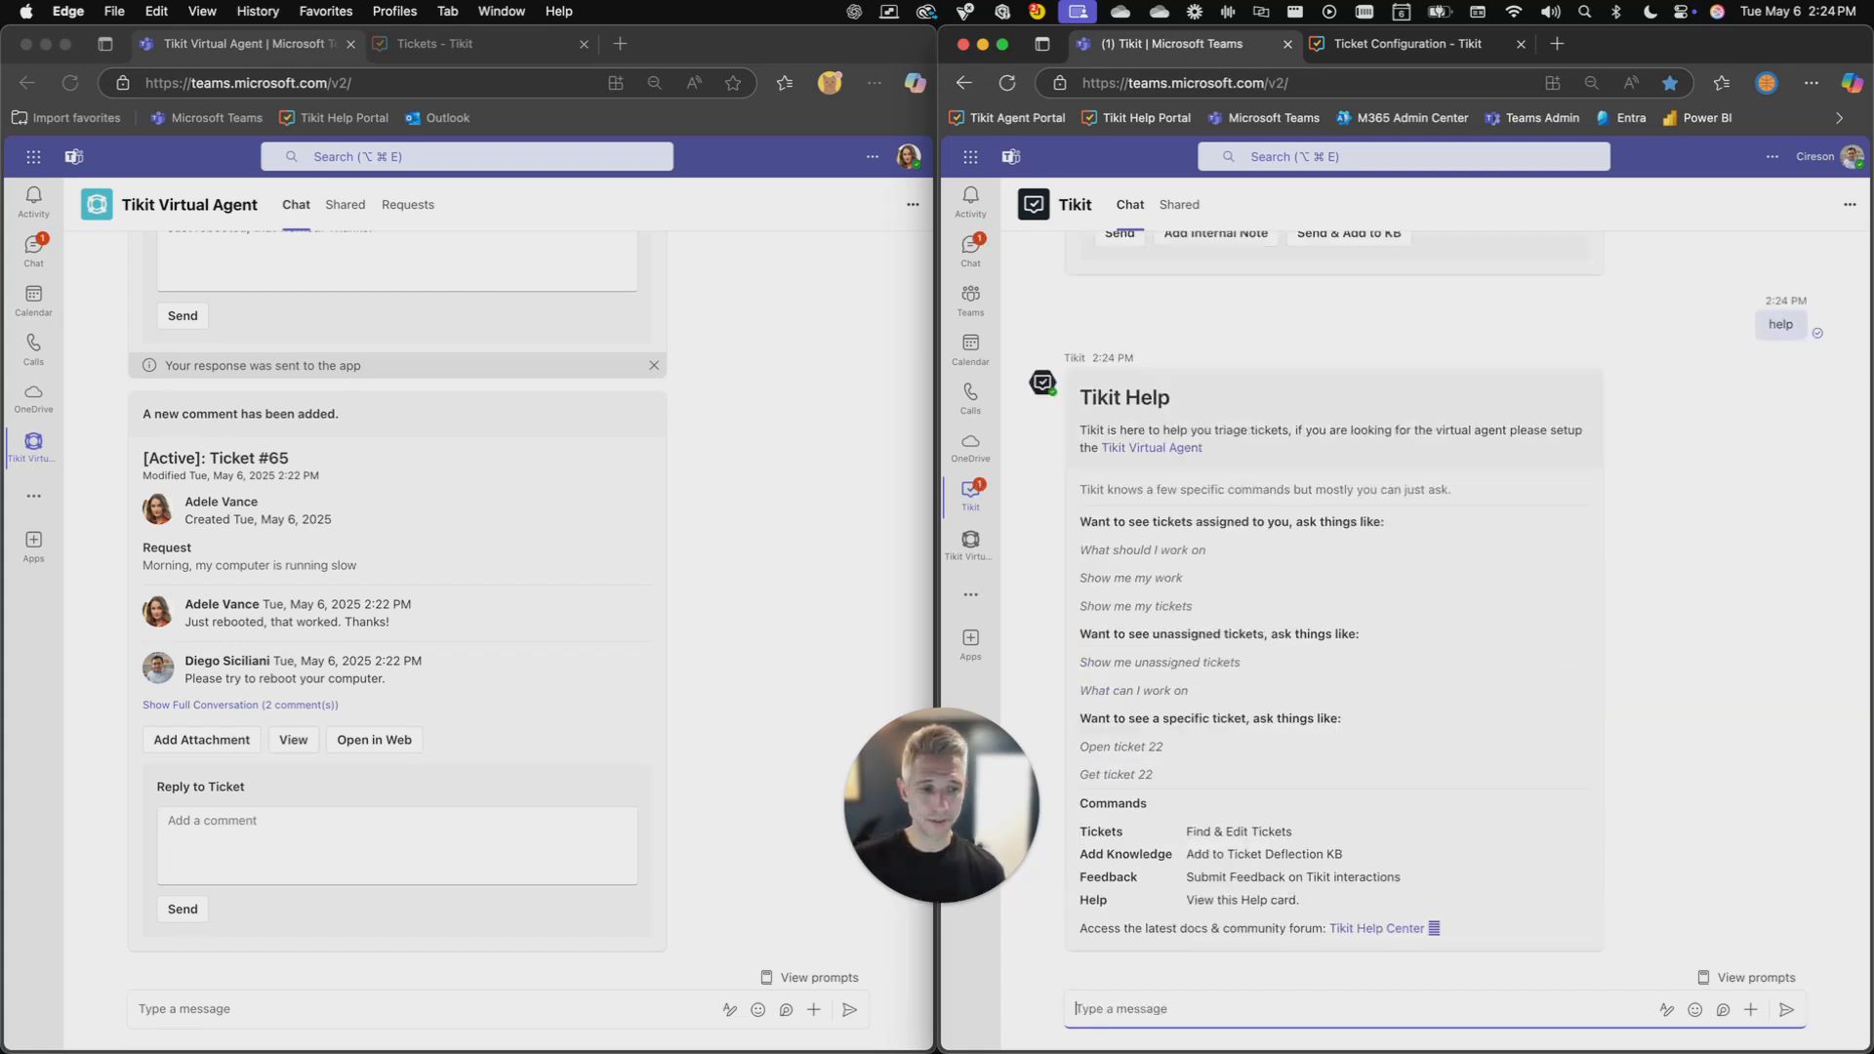
- Bring up the ticket in the agent chat by sending the message "open ticket 65"
{"action": "type", "text": "open ticket 65"}
{"action": "key", "text": "Return"}
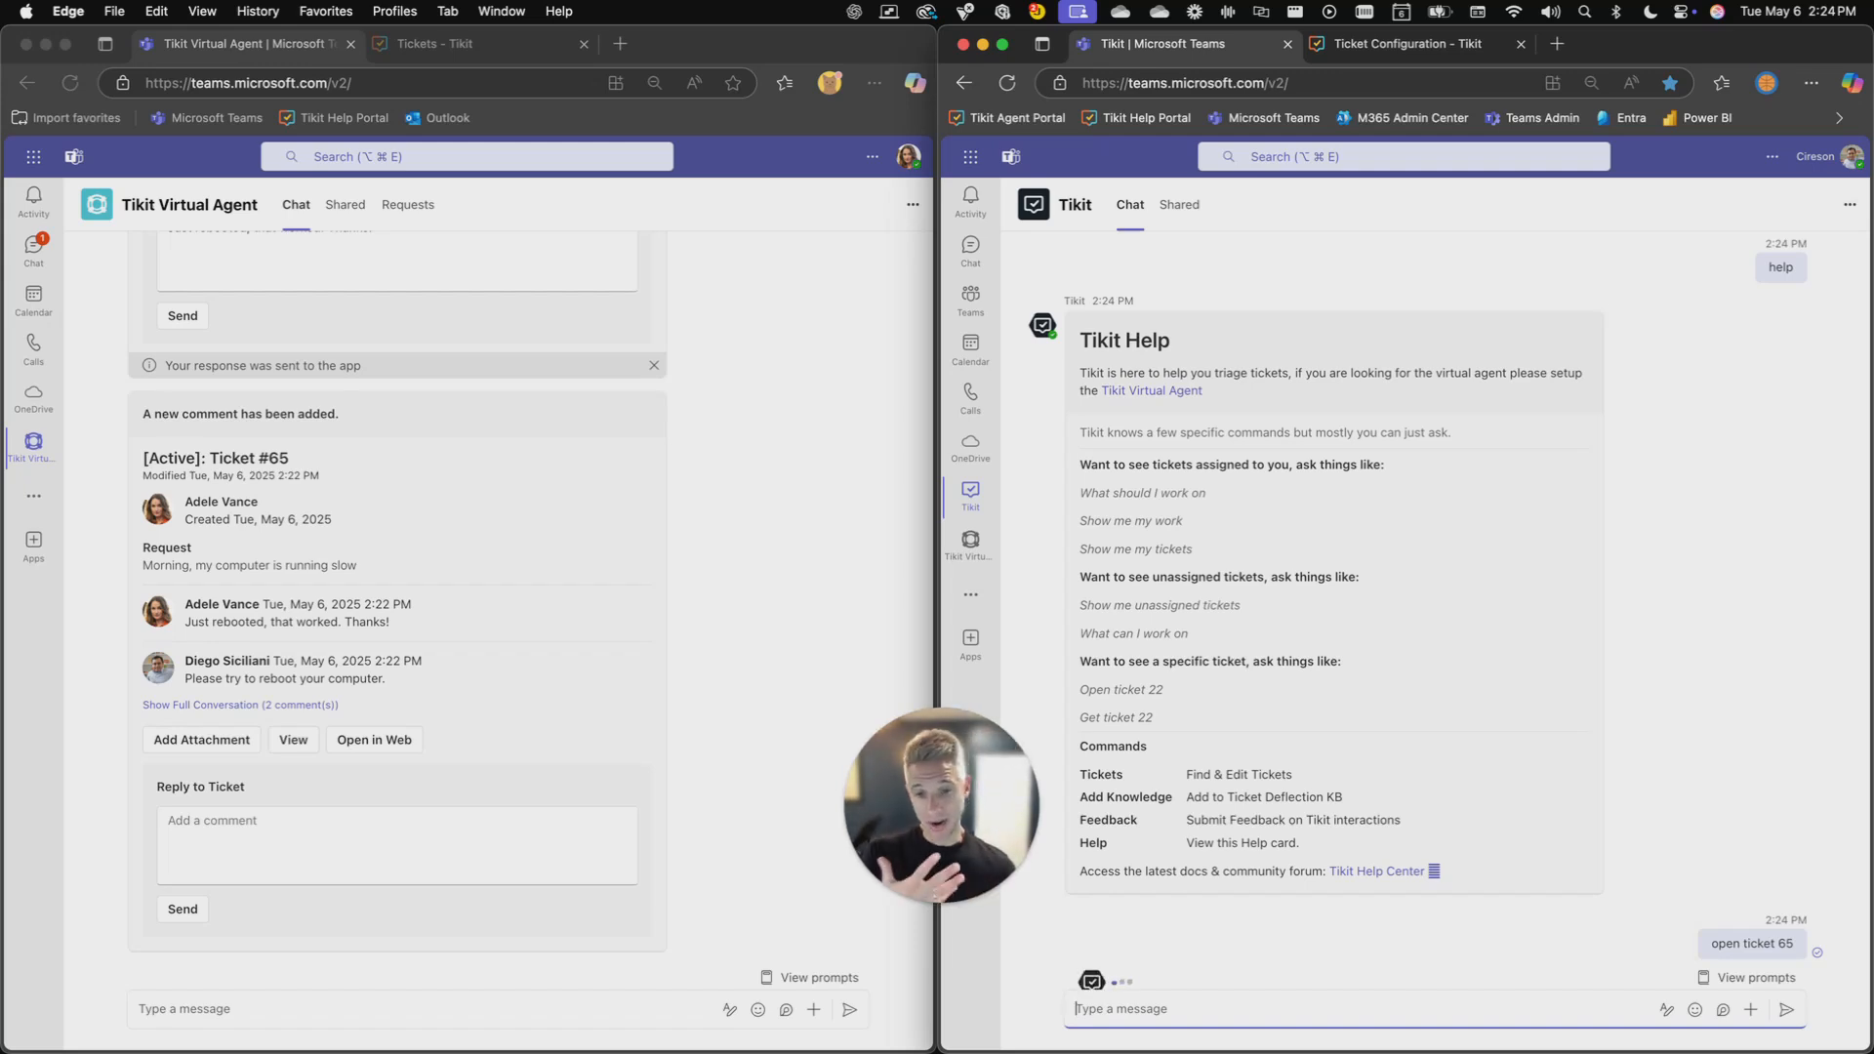
- Modify ticket #65 to change its status to Resolved and submit the change
{"action": "left_click", "coordinate": [1339, 532]}
{"action": "left_click", "coordinate": [1241, 418]}
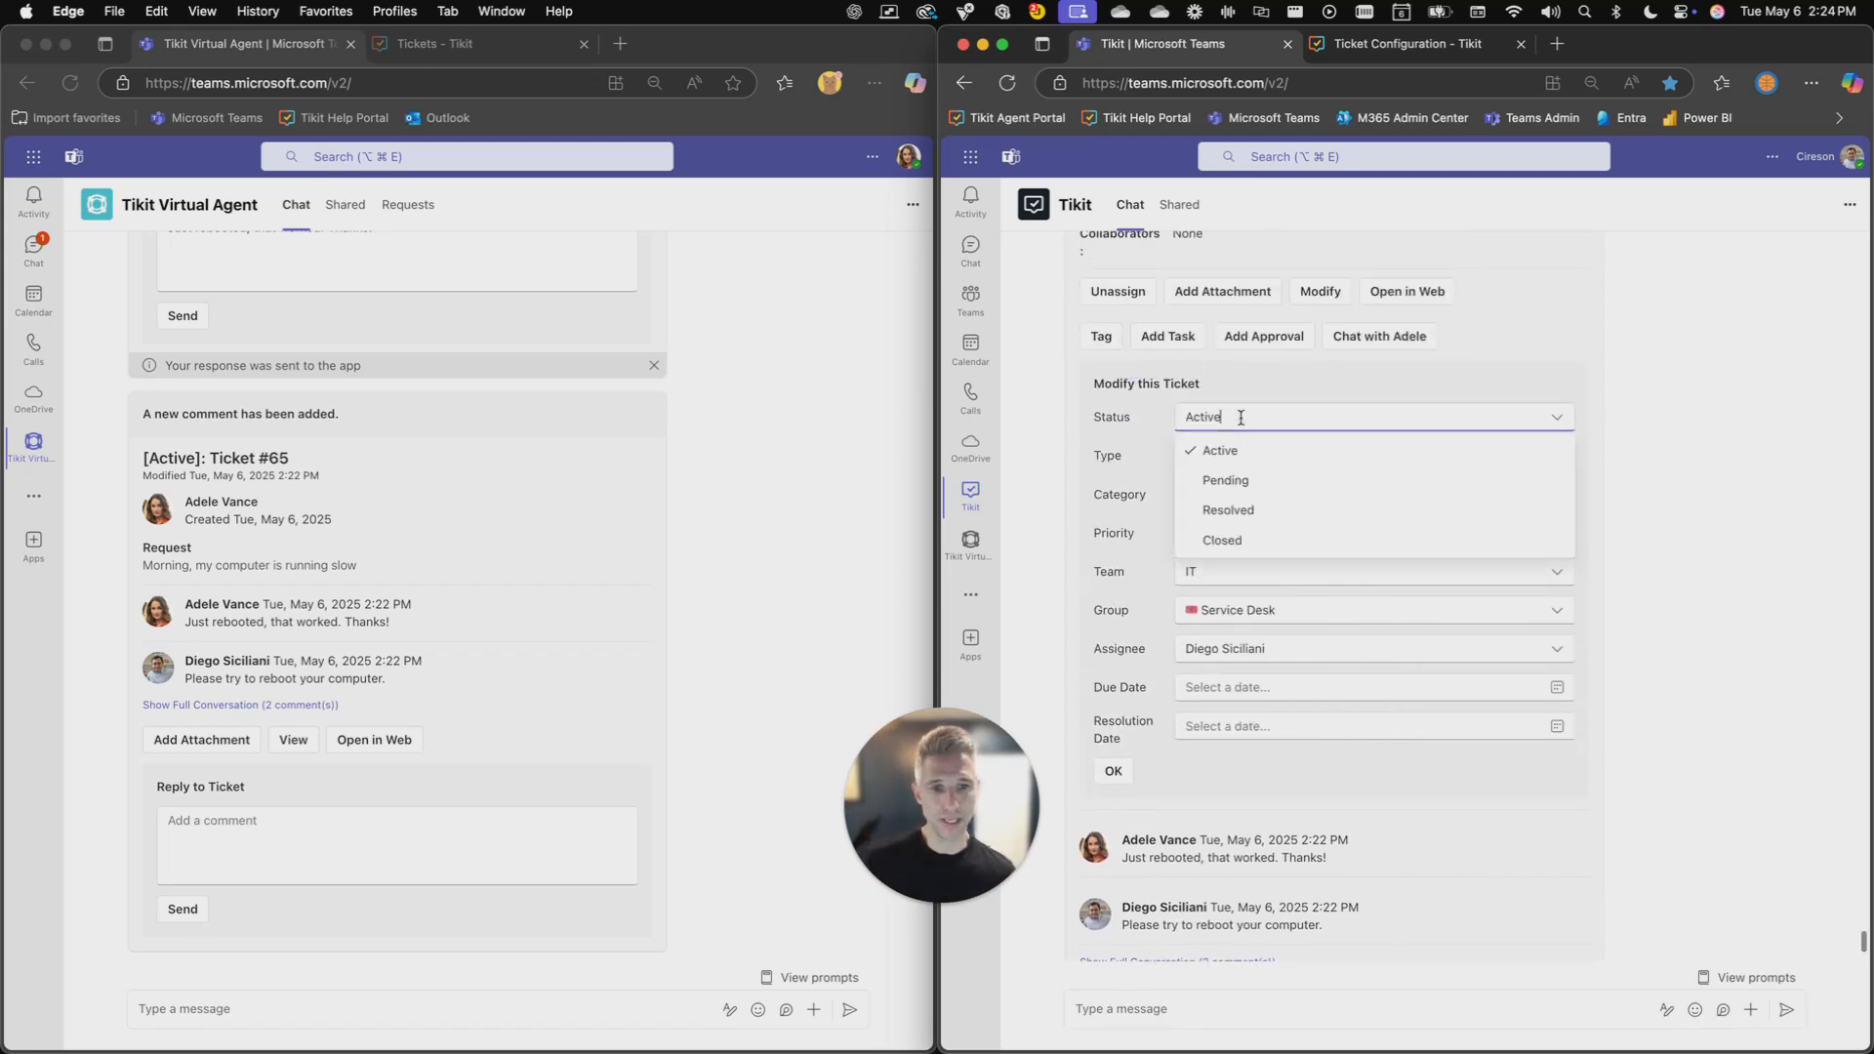
{"action": "left_click", "coordinate": [1242, 509]}
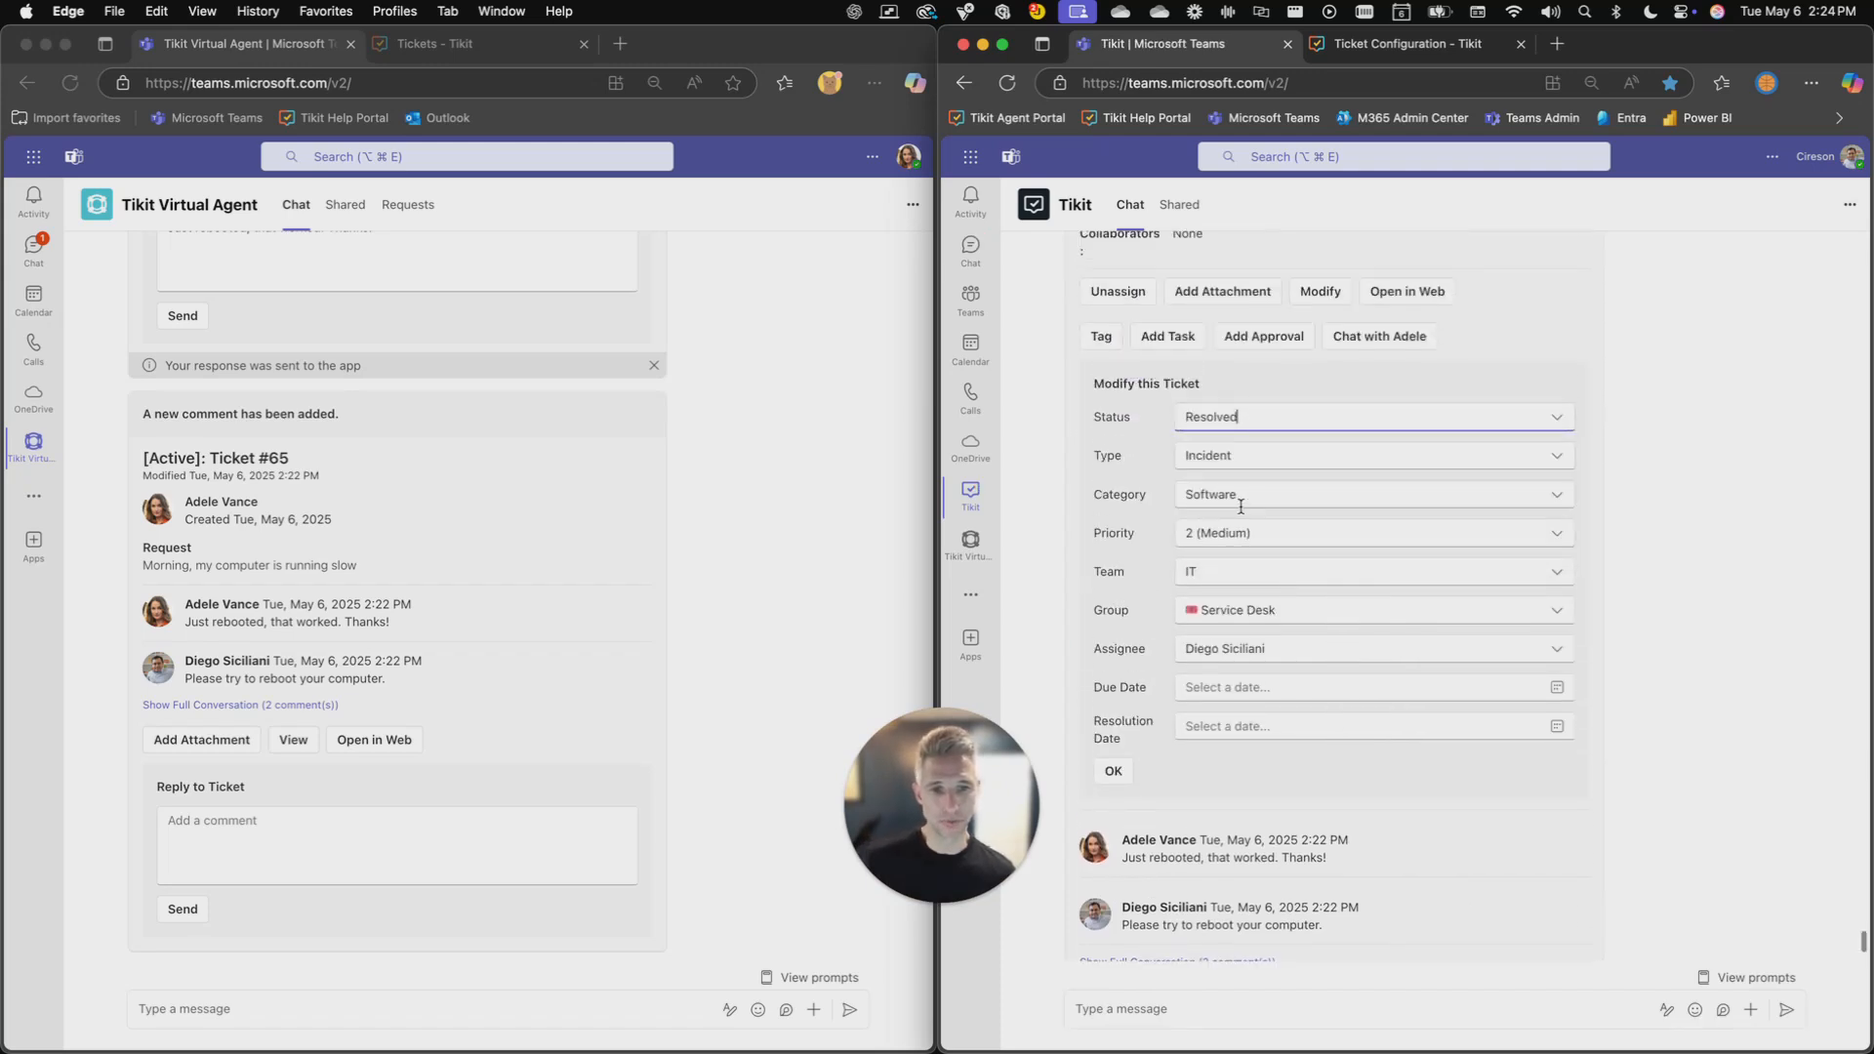
{"action": "left_click", "coordinate": [1113, 773]}
- Set ticket #65's resolution category to Resolved by Requester and enter a resolution note saying the requester confirmed that the reboot worked
{"action": "scroll", "coordinate": [1152, 777], "scroll_direction": "down", "scroll_amount": 3}
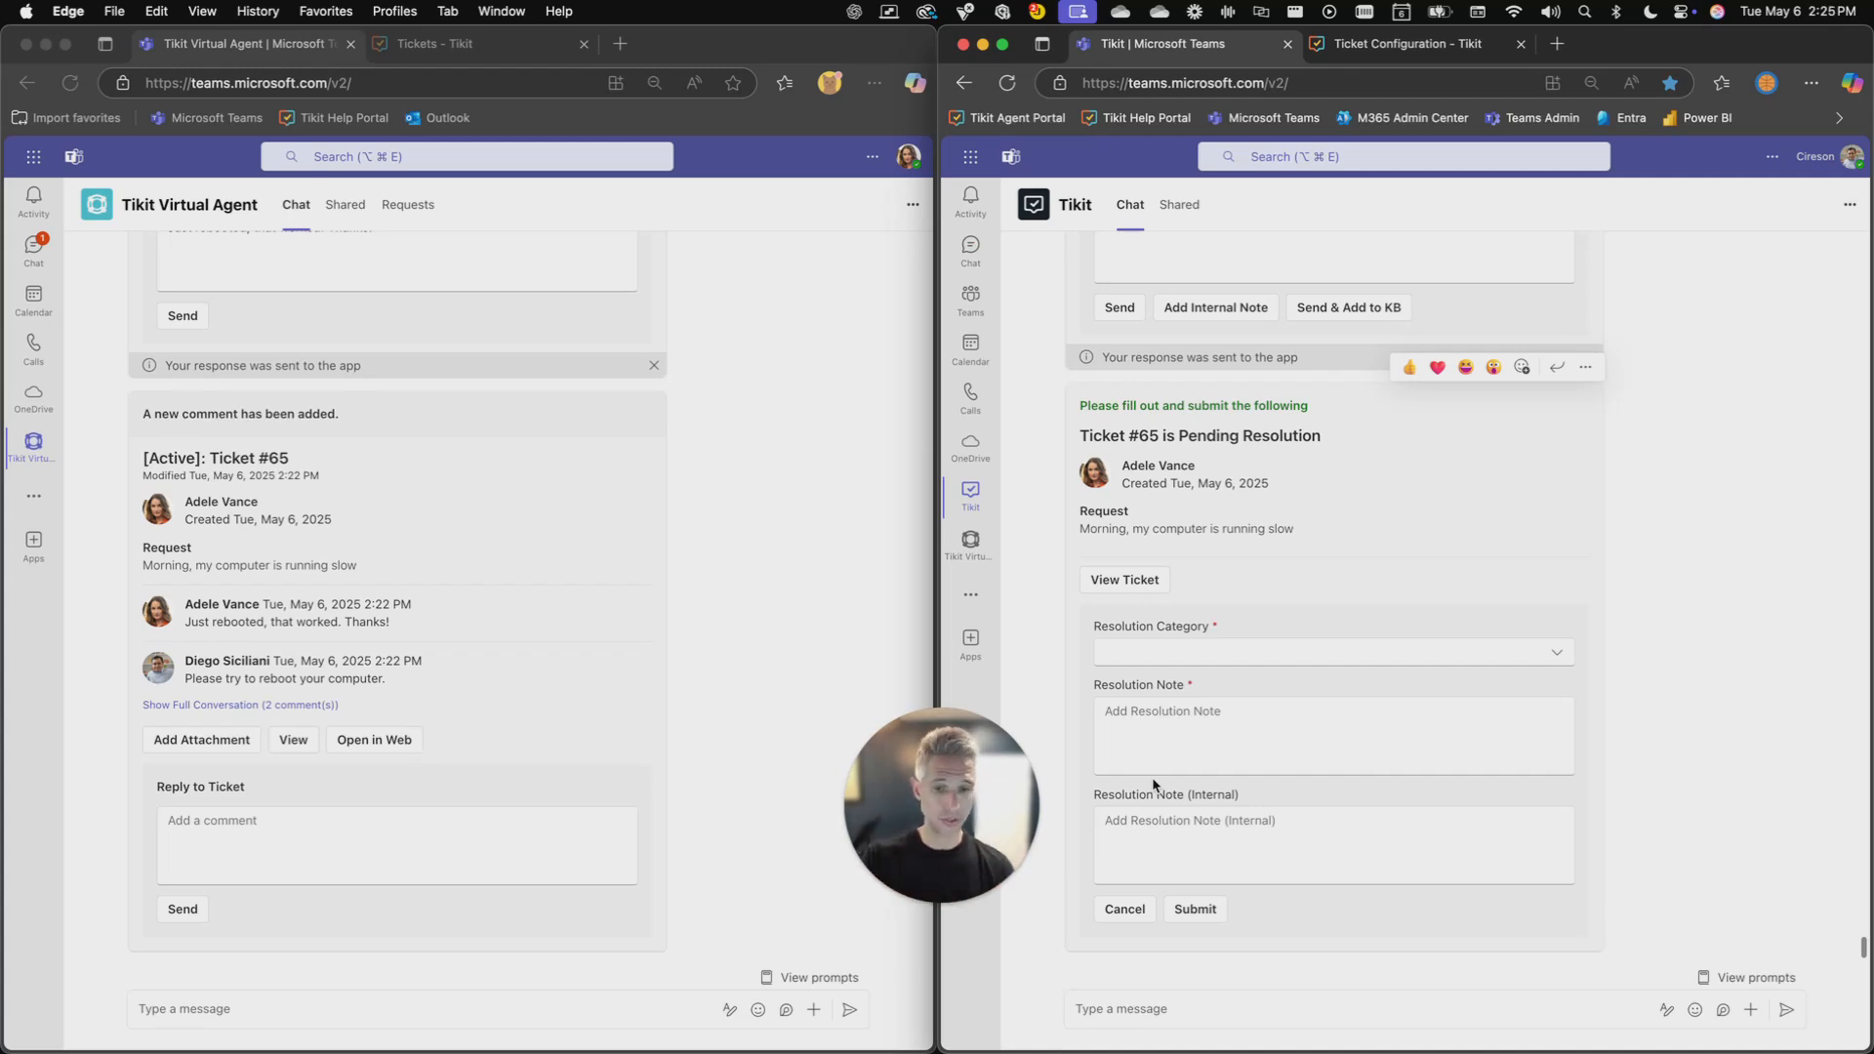
{"action": "left_click", "coordinate": [1205, 654]}
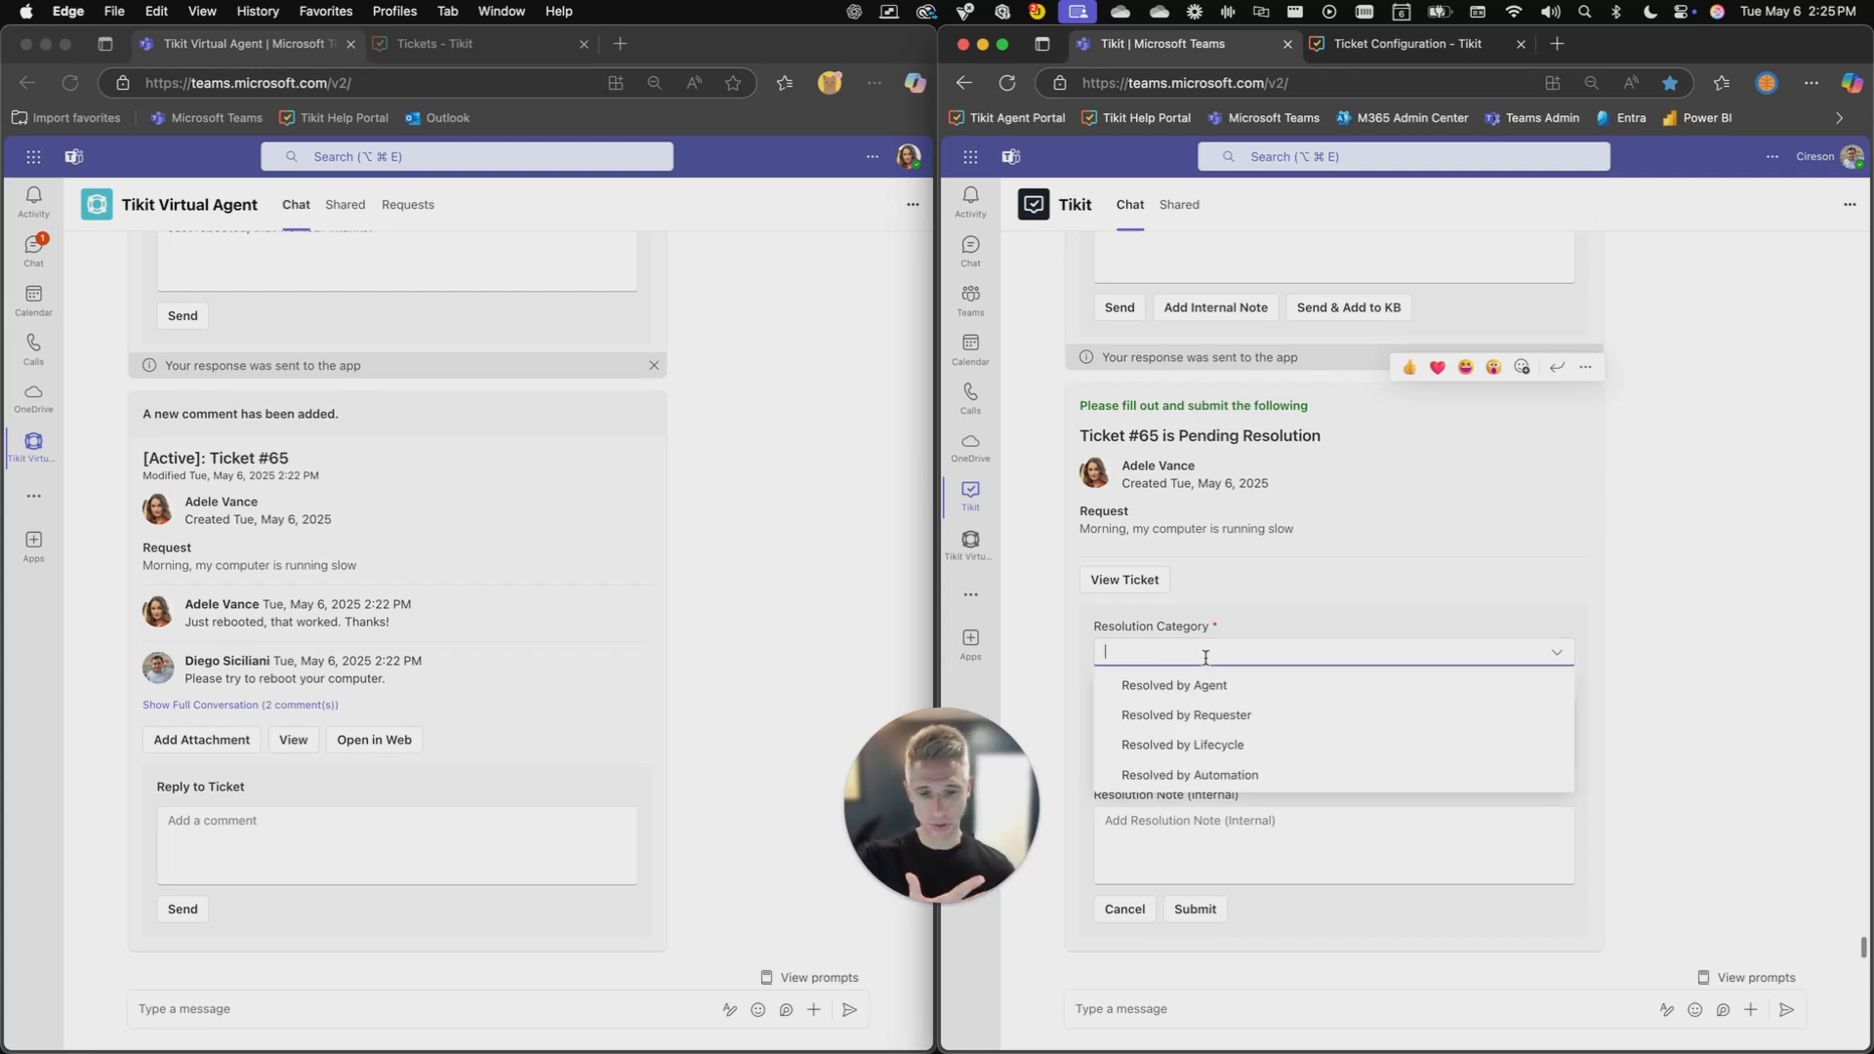
{"action": "left_click", "coordinate": [1203, 716]}
{"action": "left_click", "coordinate": [1219, 725]}
{"action": "type", "text": "Adele"}
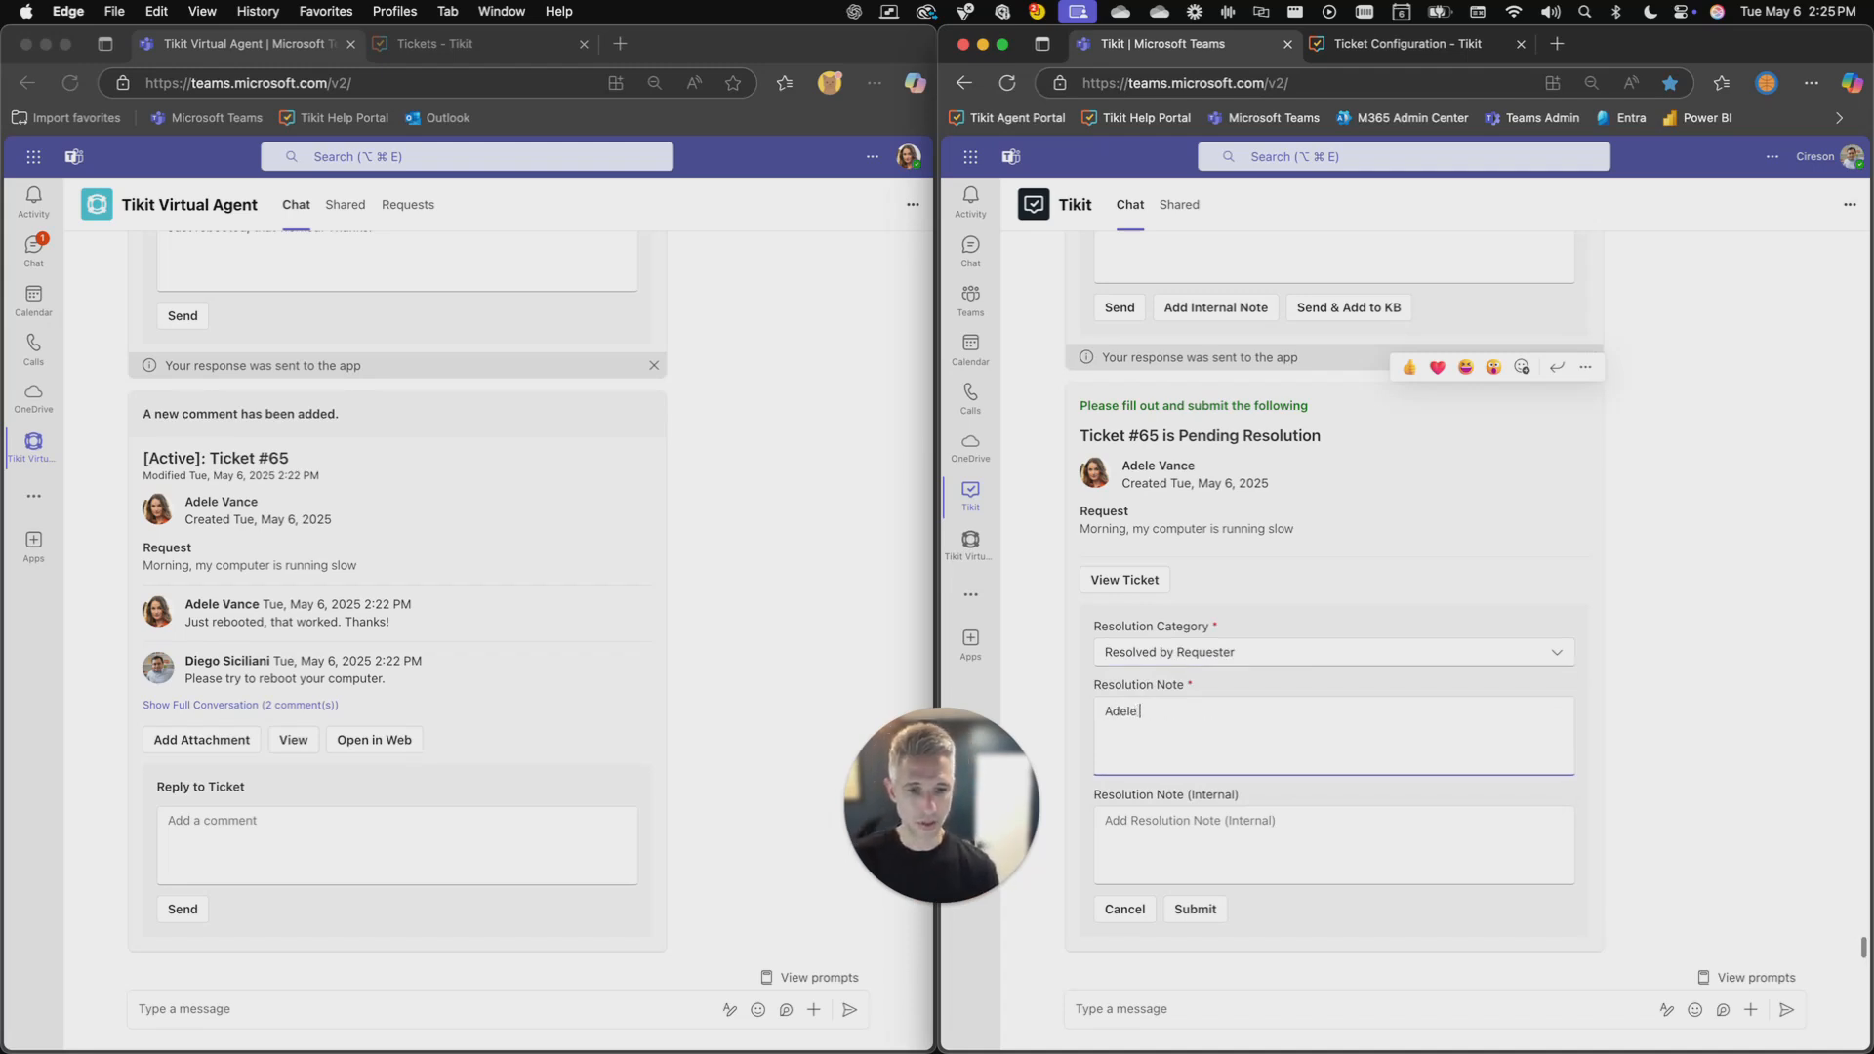
{"action": "type", "text": " confirmed t"}
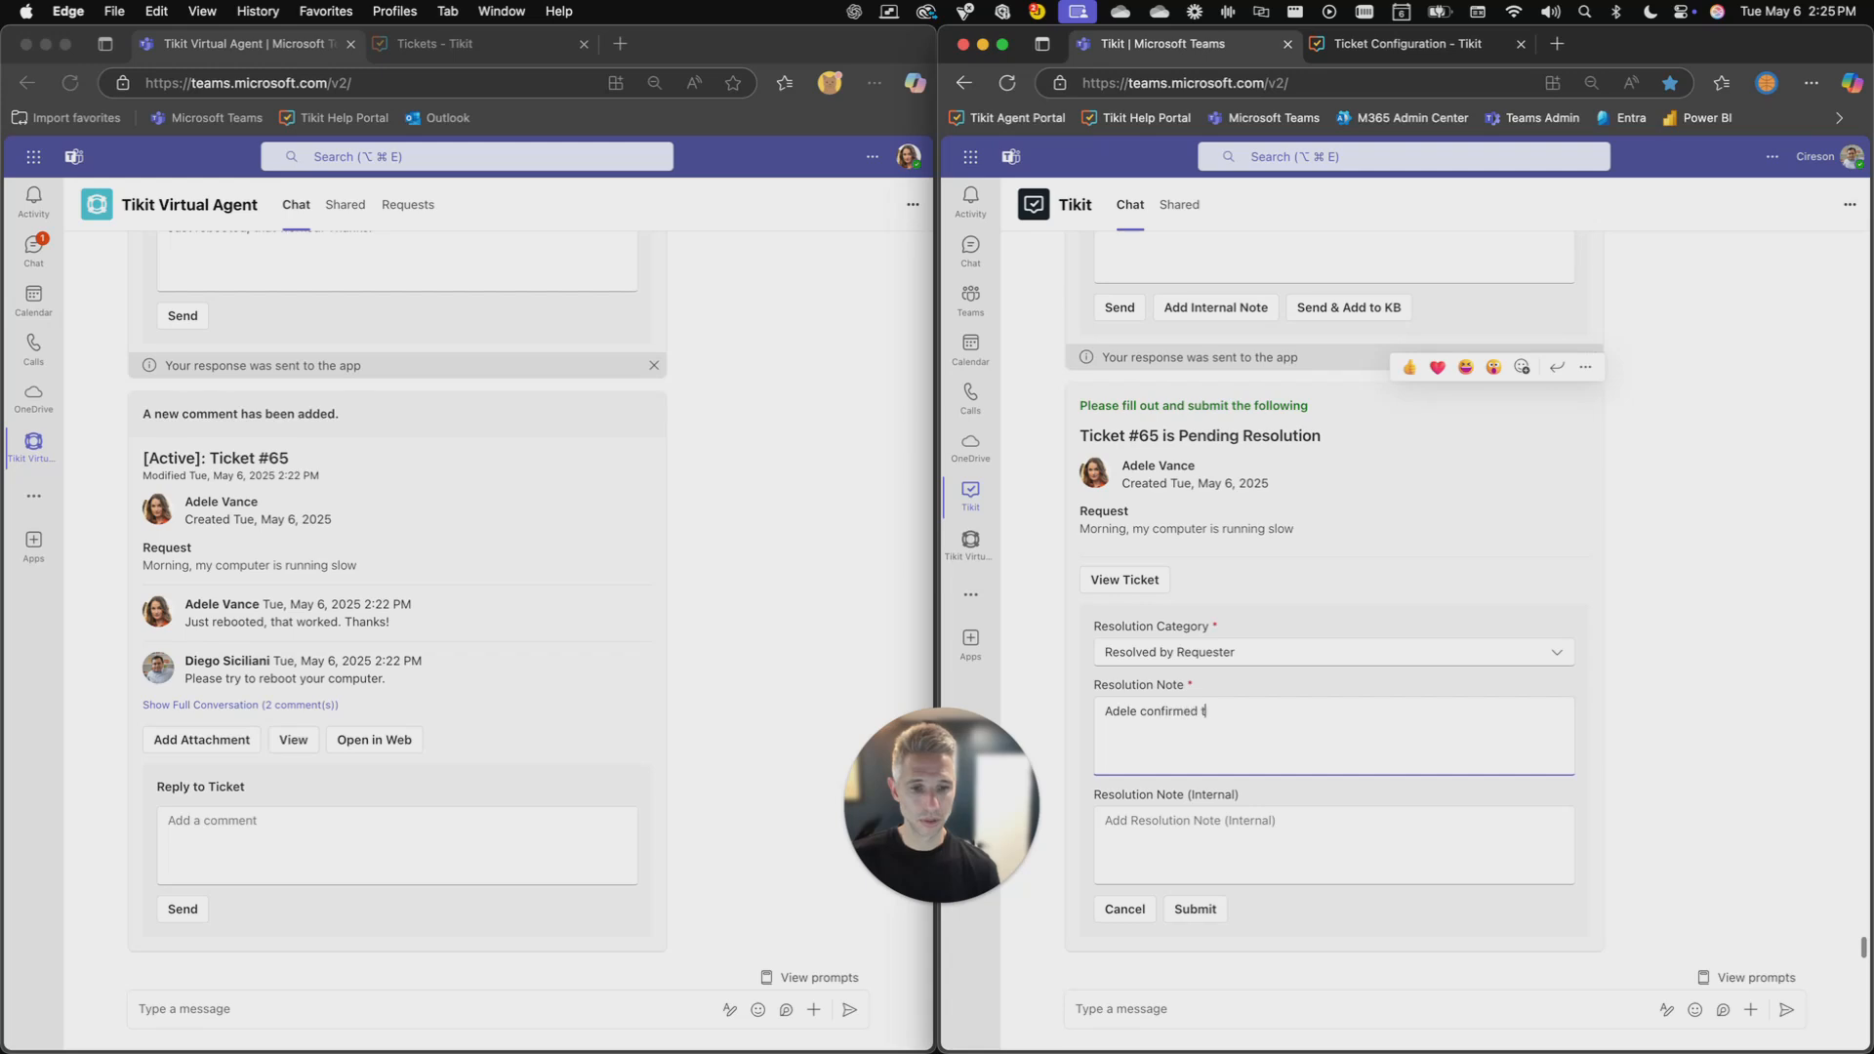
{"action": "type", "text": "hat the reboot wo"}
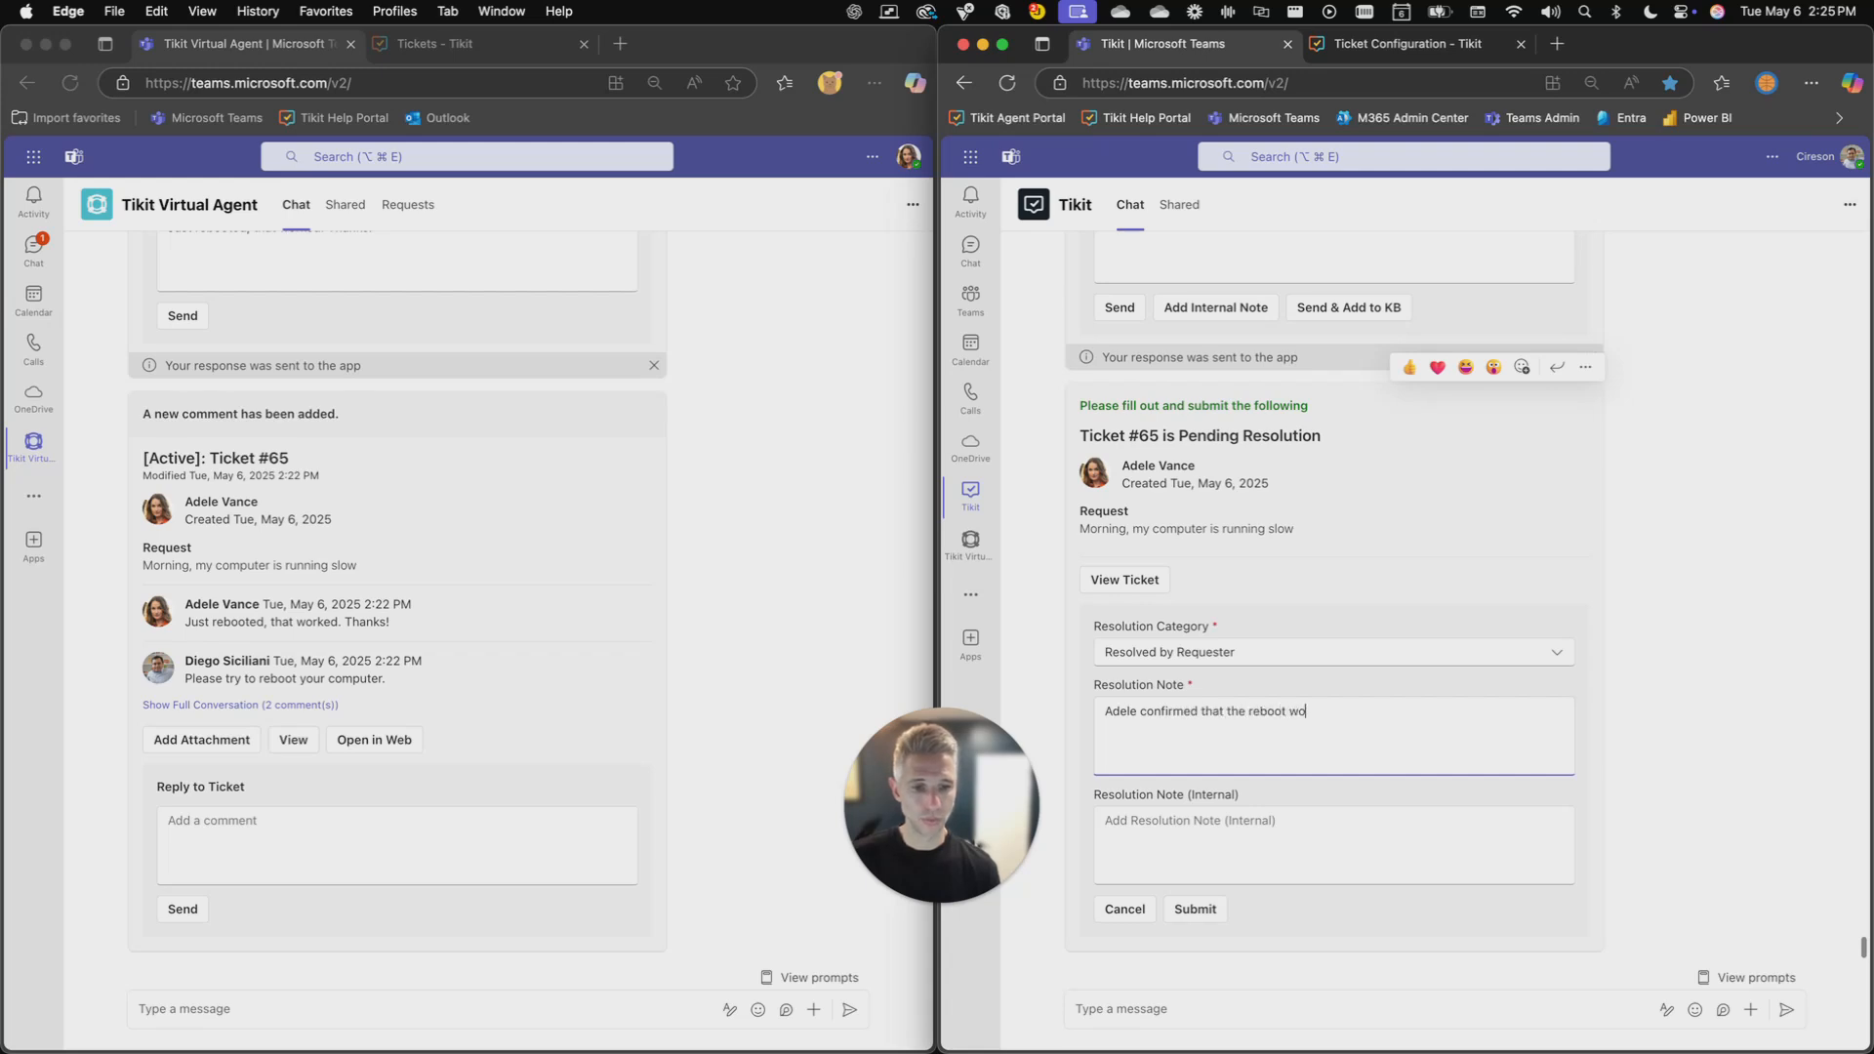
{"action": "type", "text": "rked."}
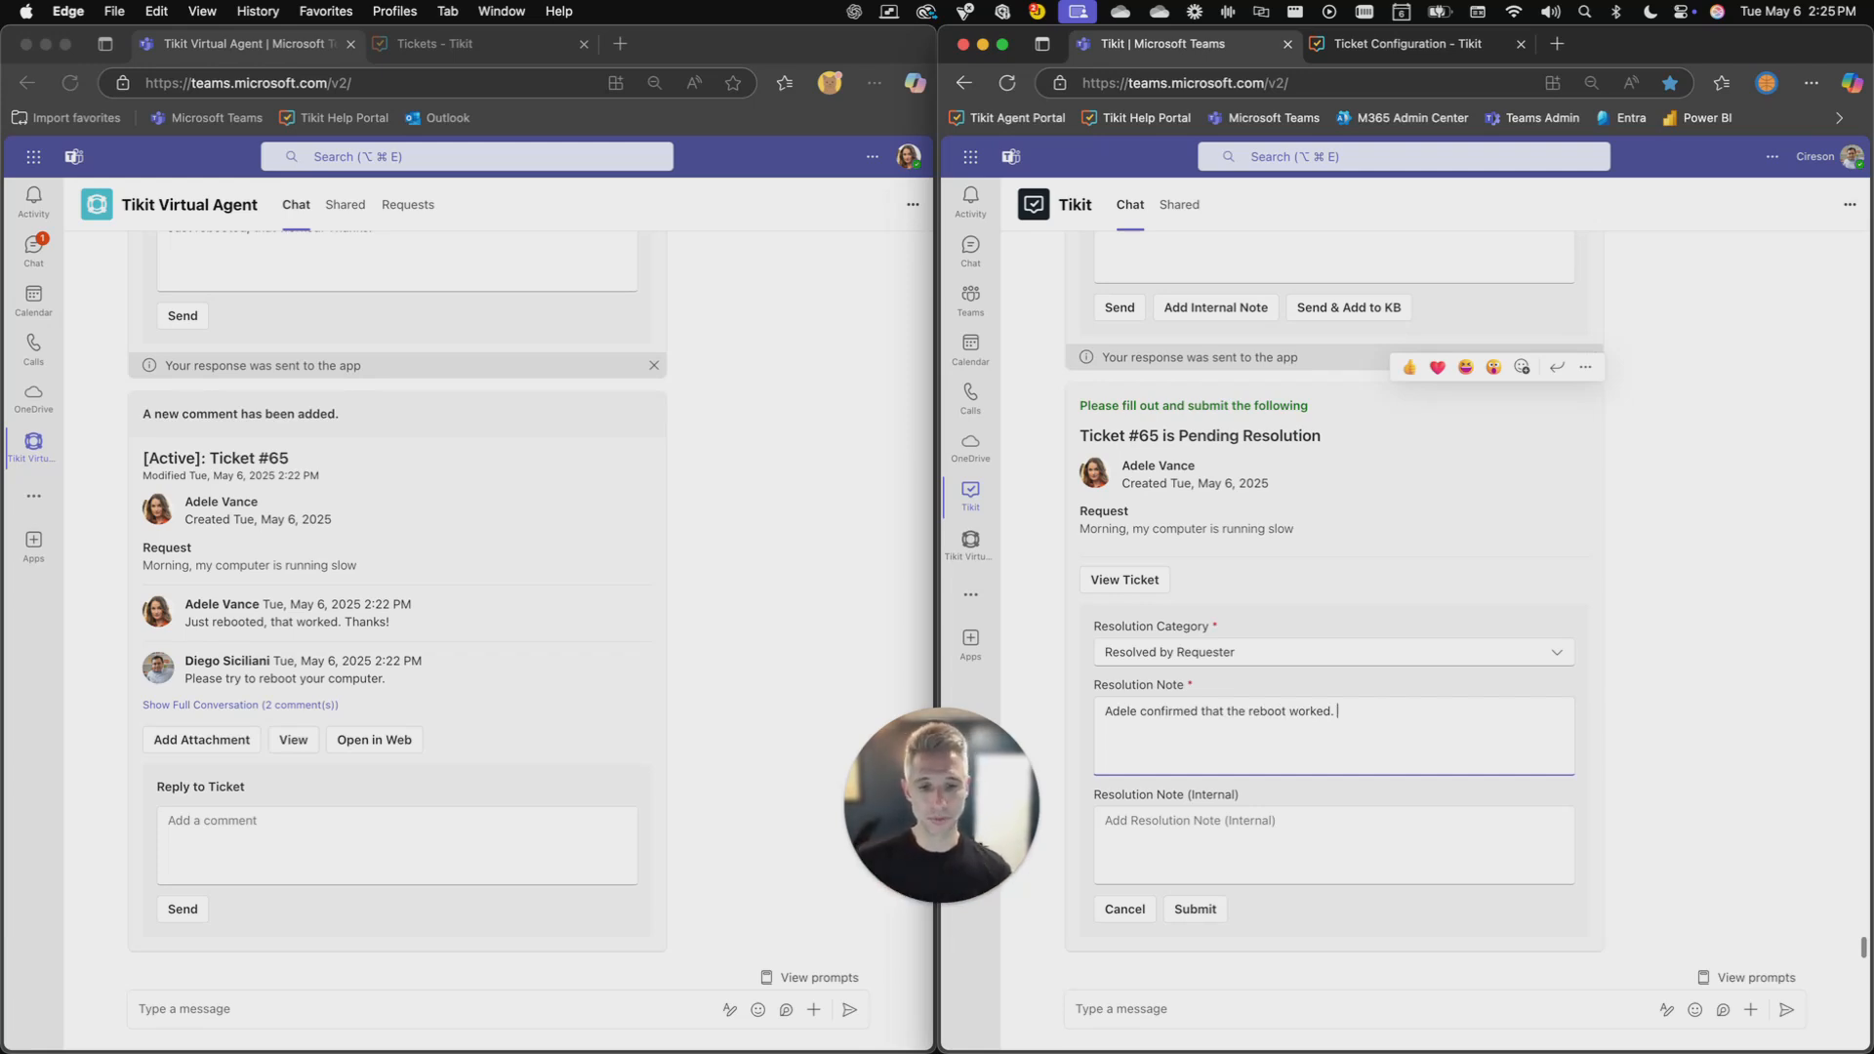
- Submit the resolution form without an internal note and review the ticket's resolution details in the agent chat
{"action": "left_click", "coordinate": [1184, 822]}
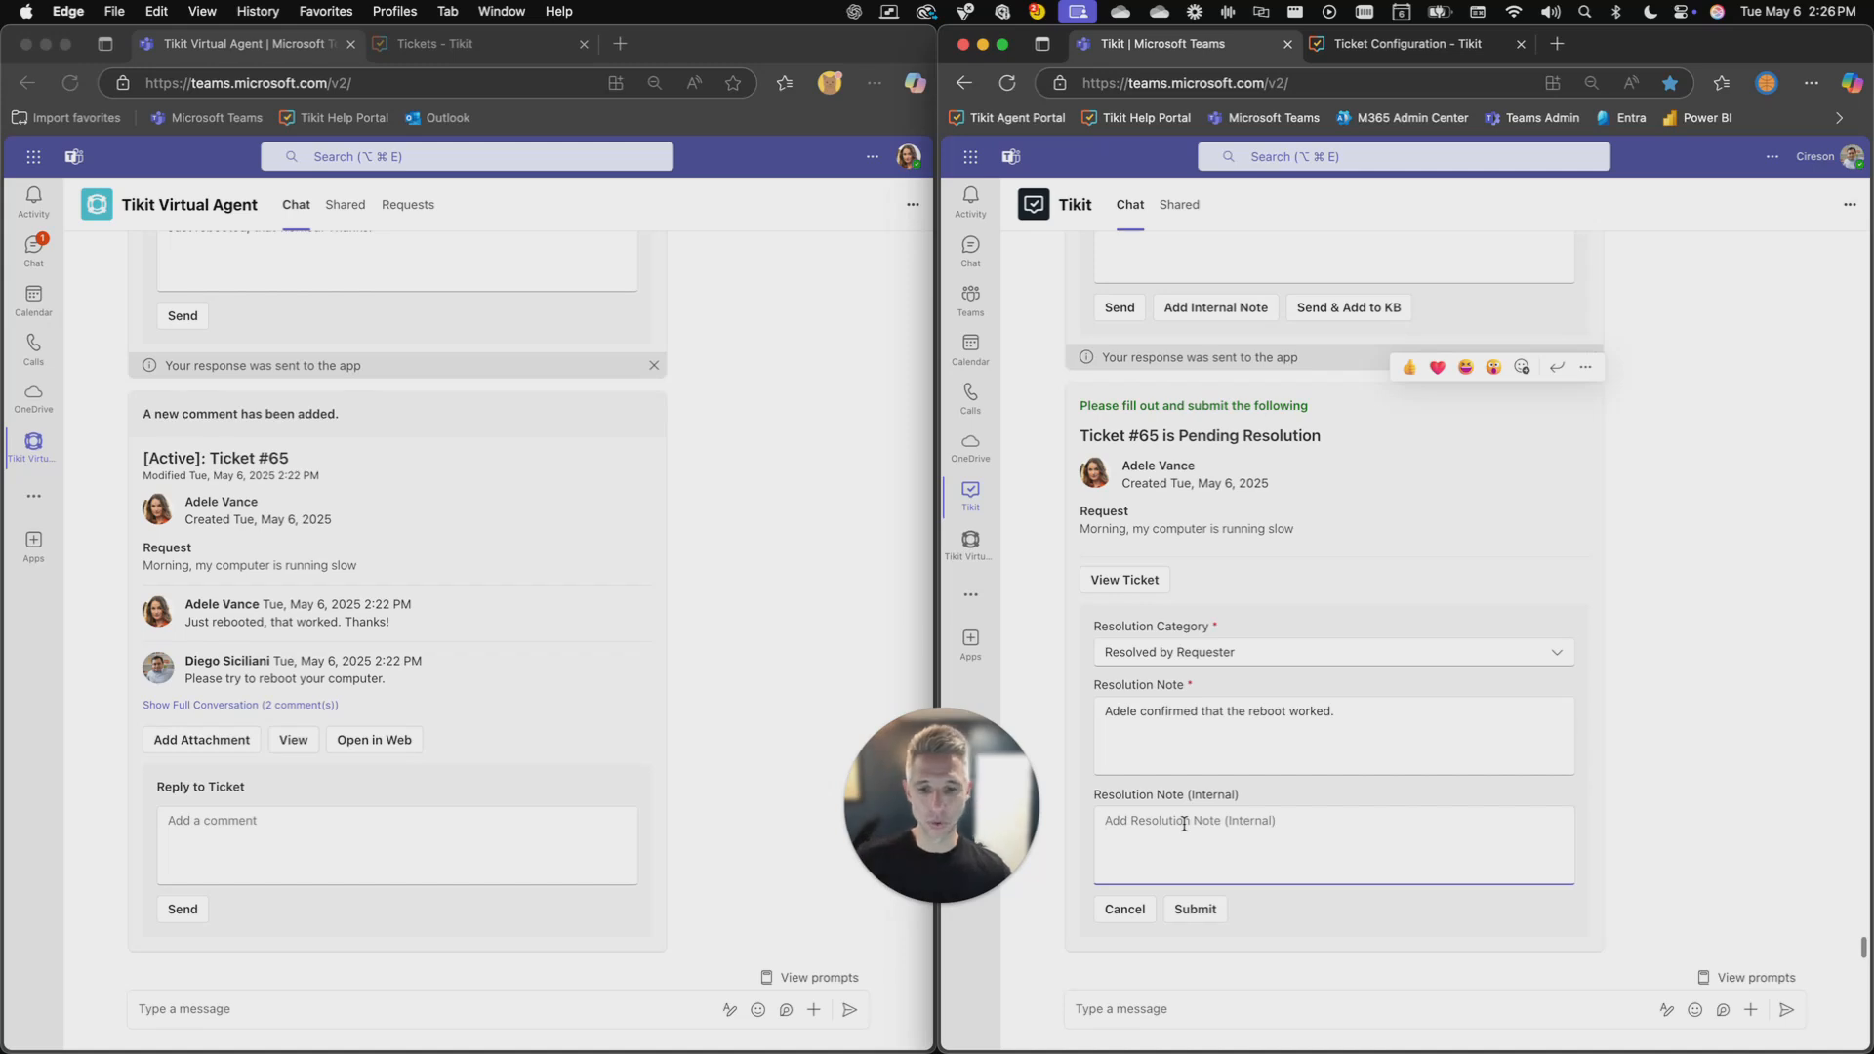
{"action": "left_click", "coordinate": [1197, 910]}
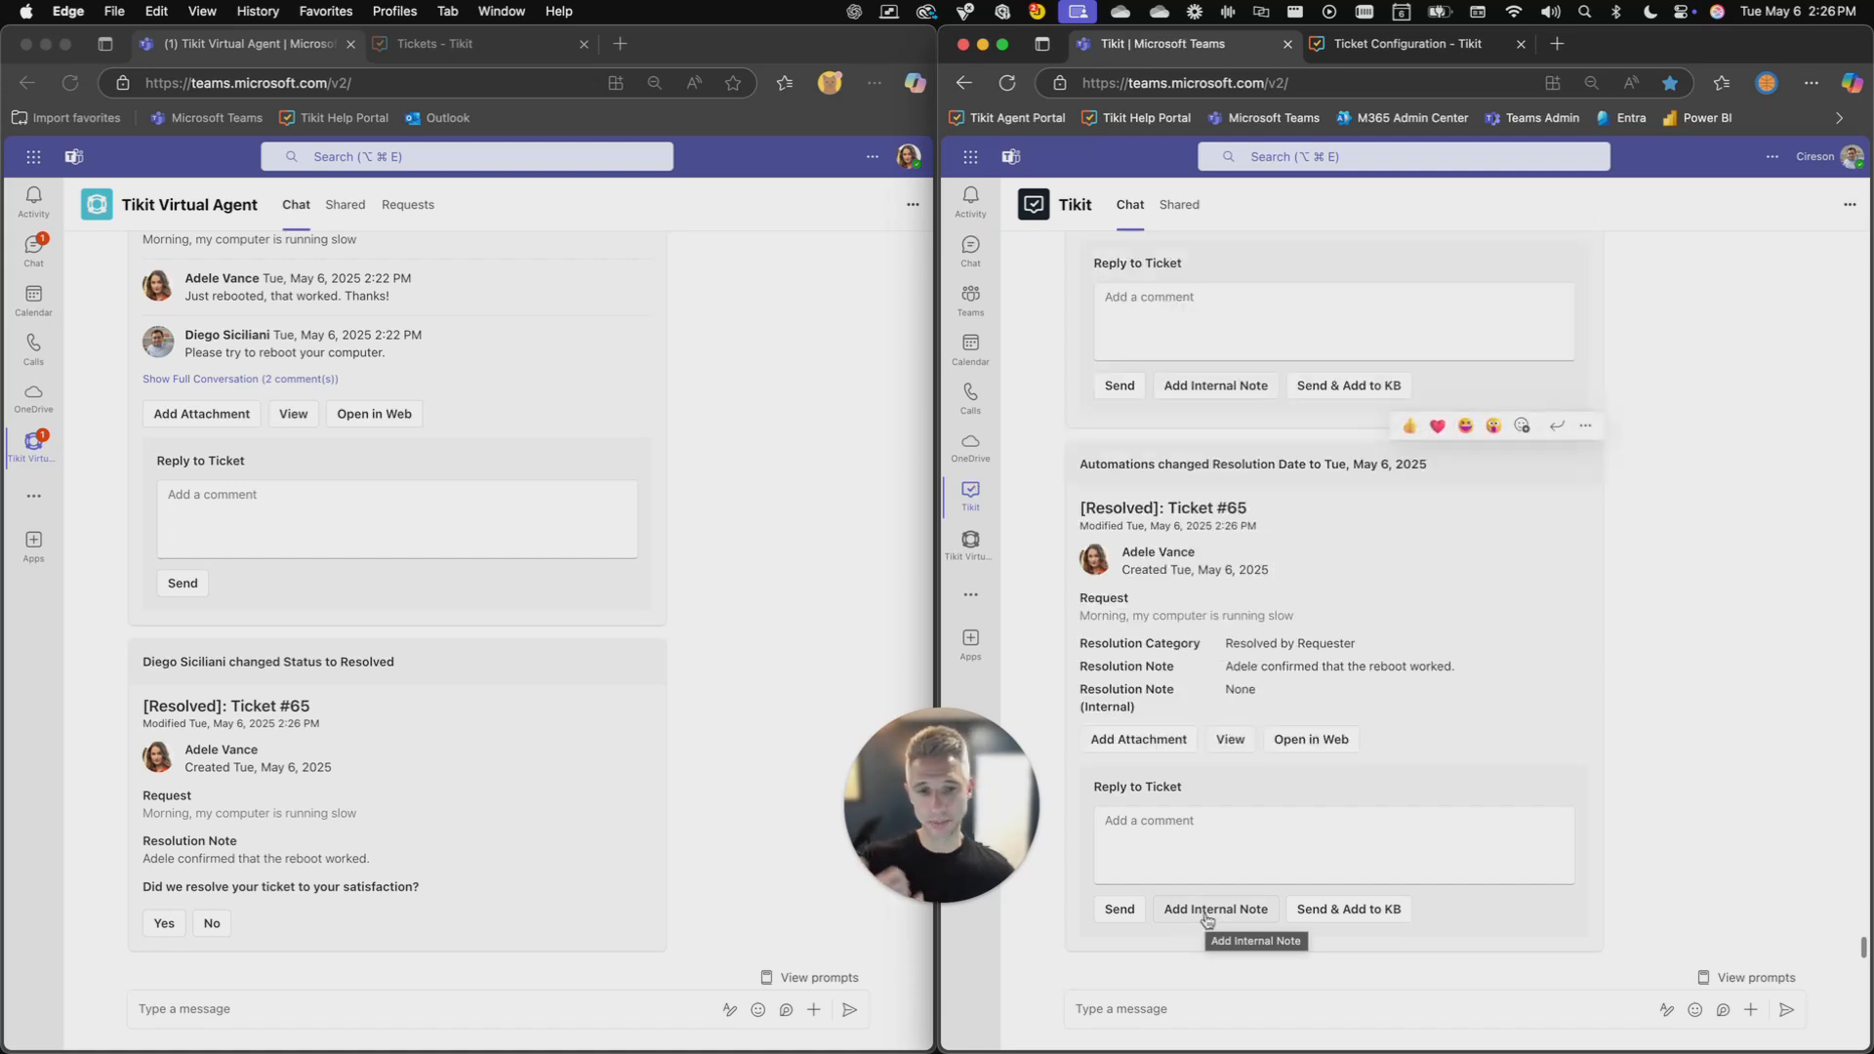
{"action": "scroll", "coordinate": [1207, 919], "scroll_direction": "up", "scroll_amount": 6}
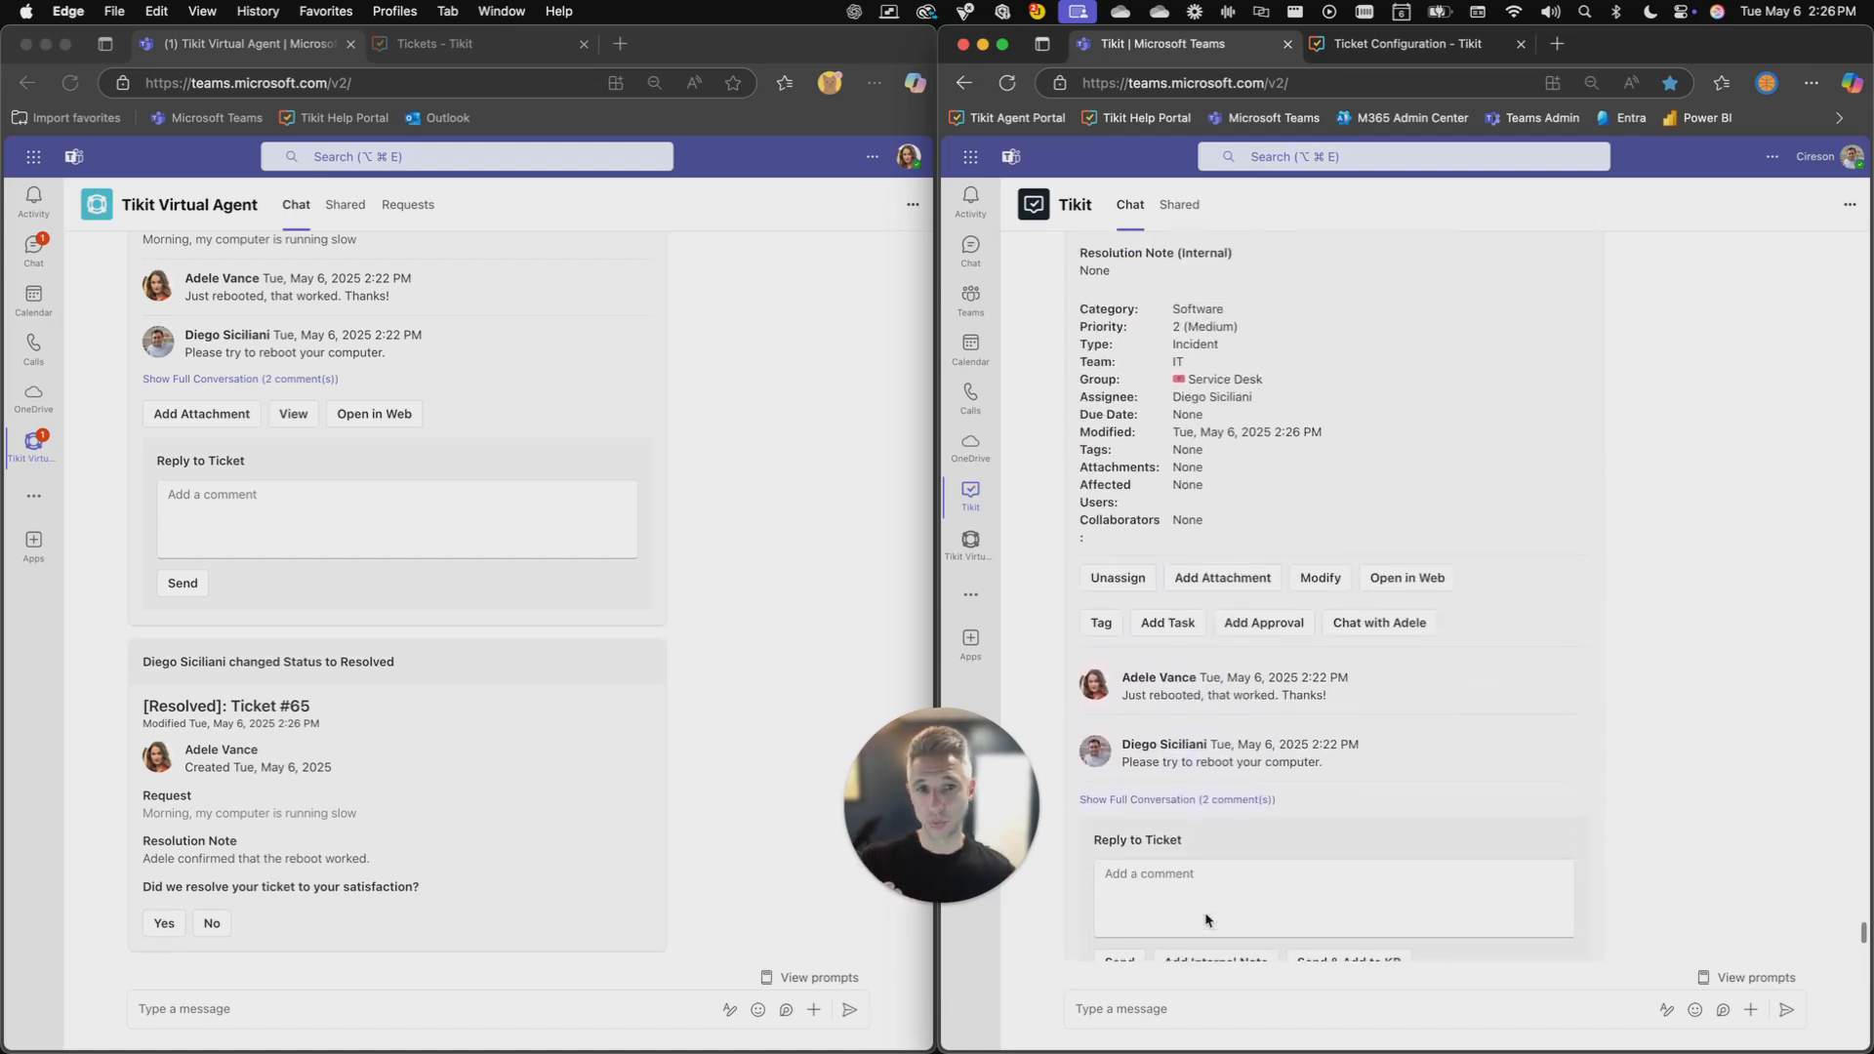
{"action": "scroll", "coordinate": [1215, 897], "scroll_direction": "up", "scroll_amount": 3}
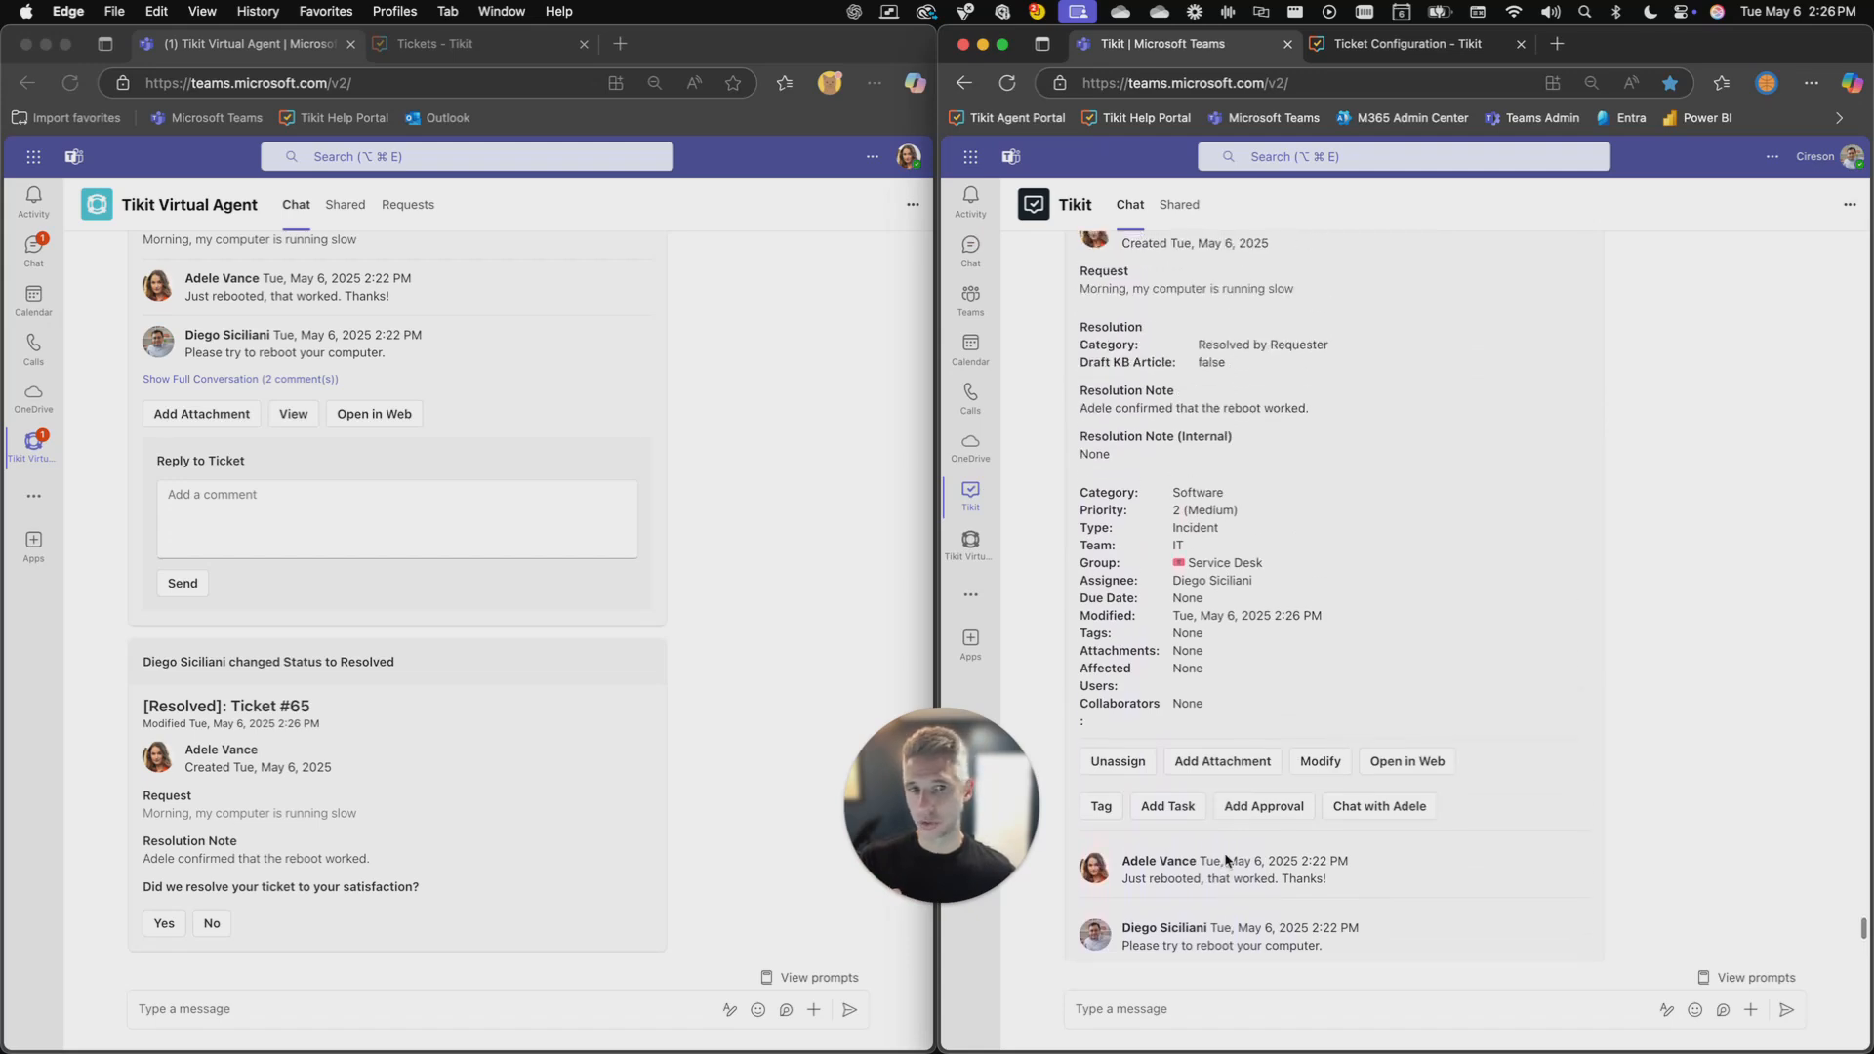
- In the requester's chat, review the resolution note, answer the satisfaction question for ticket #65 and rate the service as Positive
{"action": "left_click", "coordinate": [444, 781]}
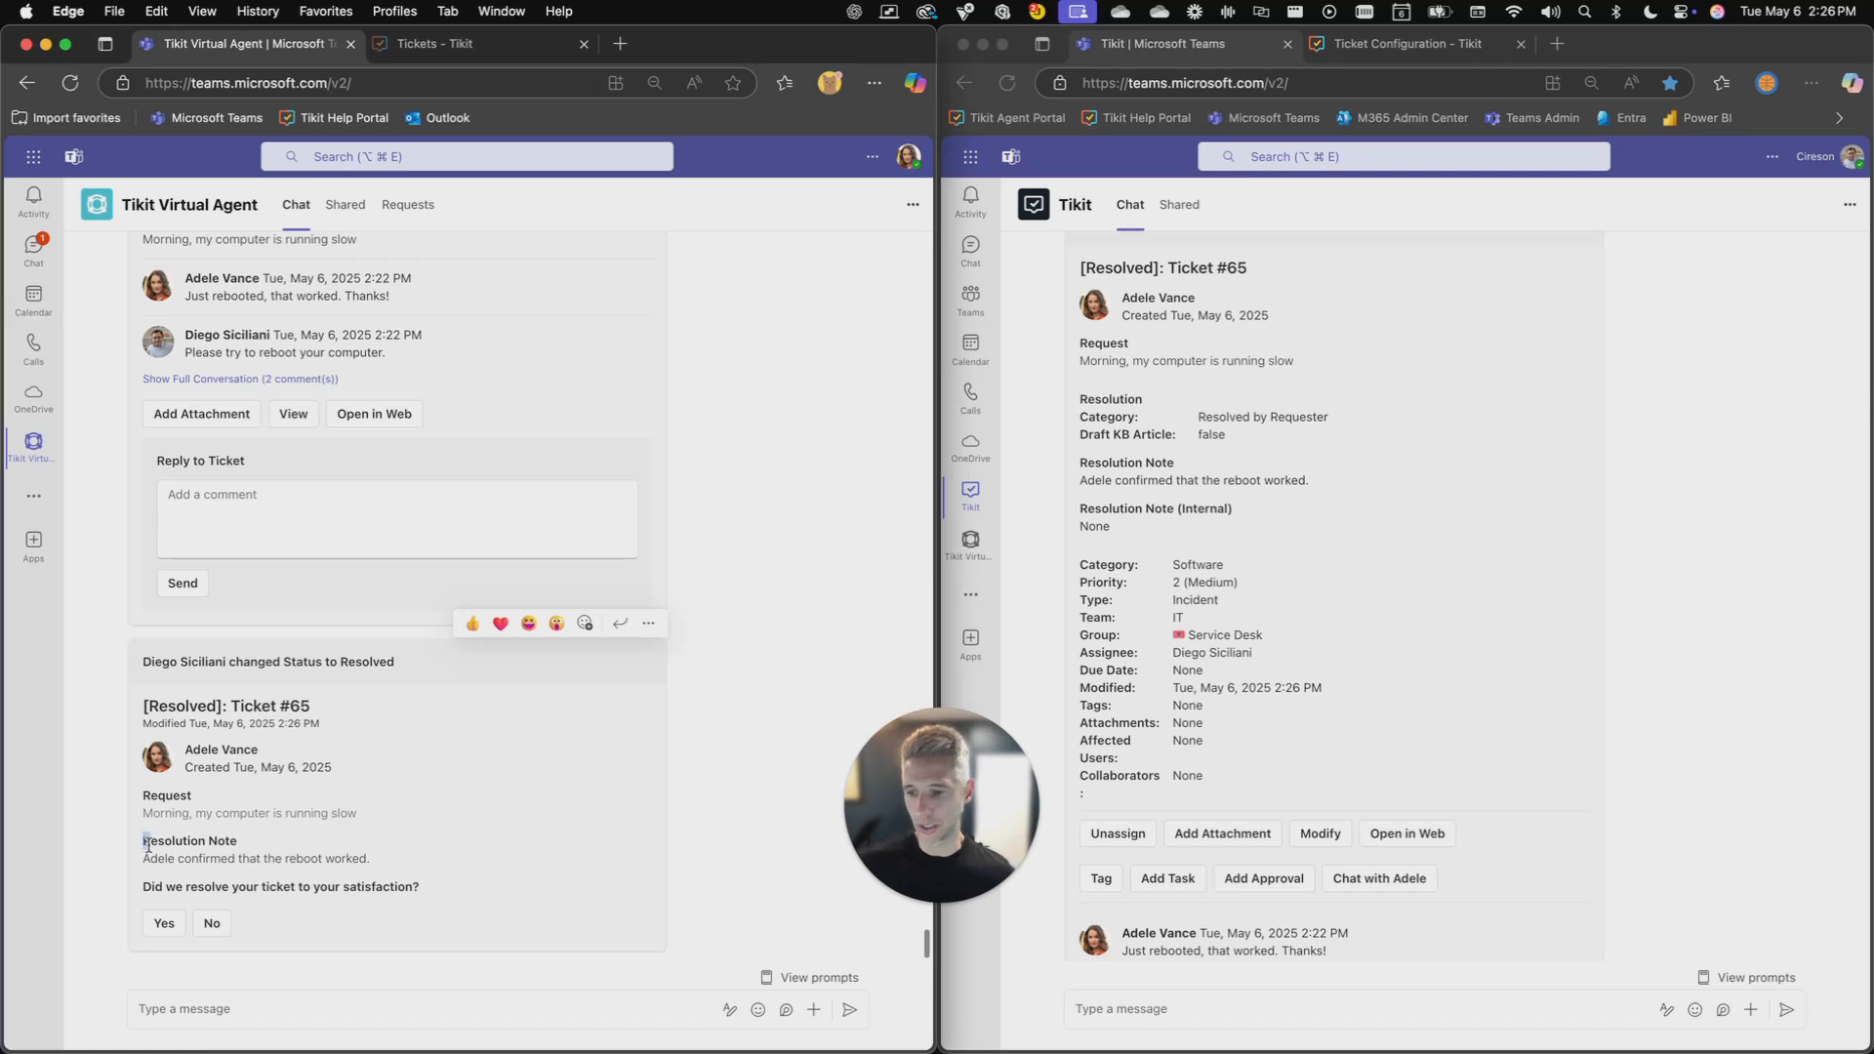
{"action": "left_click_drag", "start_coordinate": [142, 839], "coordinate": [366, 856]}
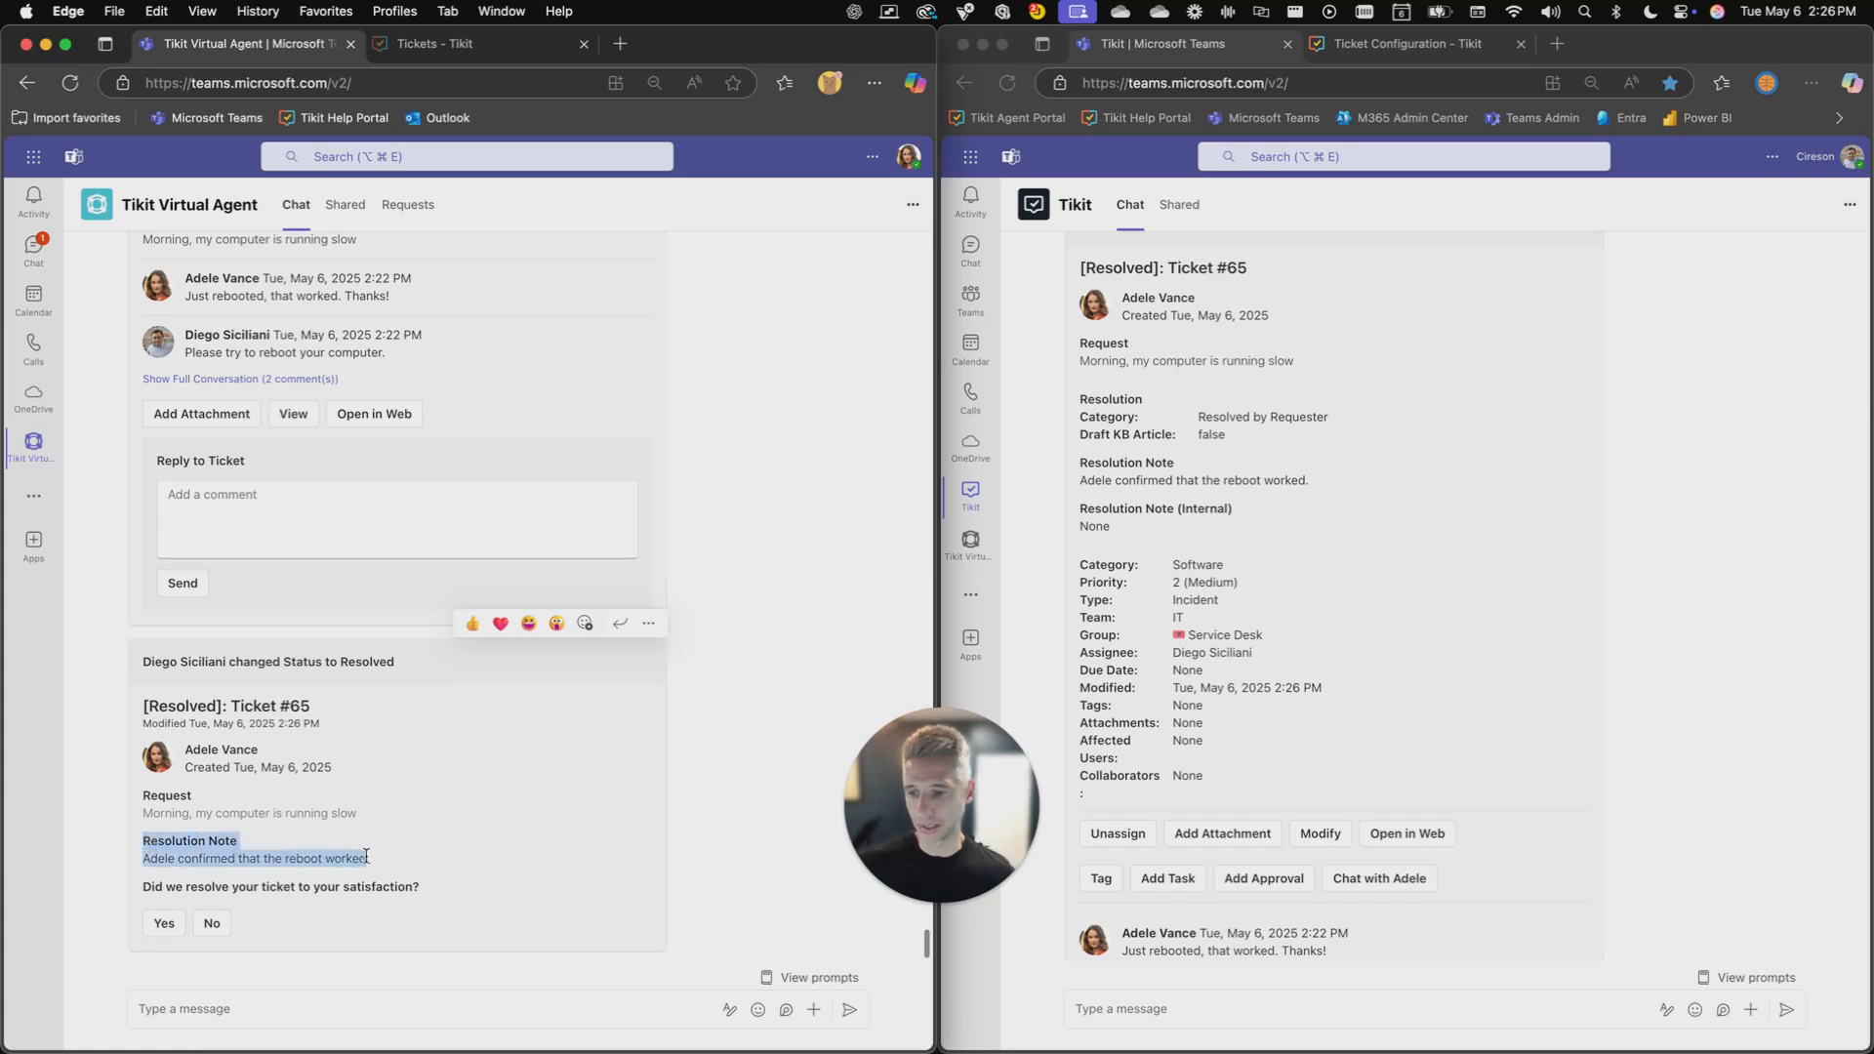
{"action": "left_click", "coordinate": [486, 865]}
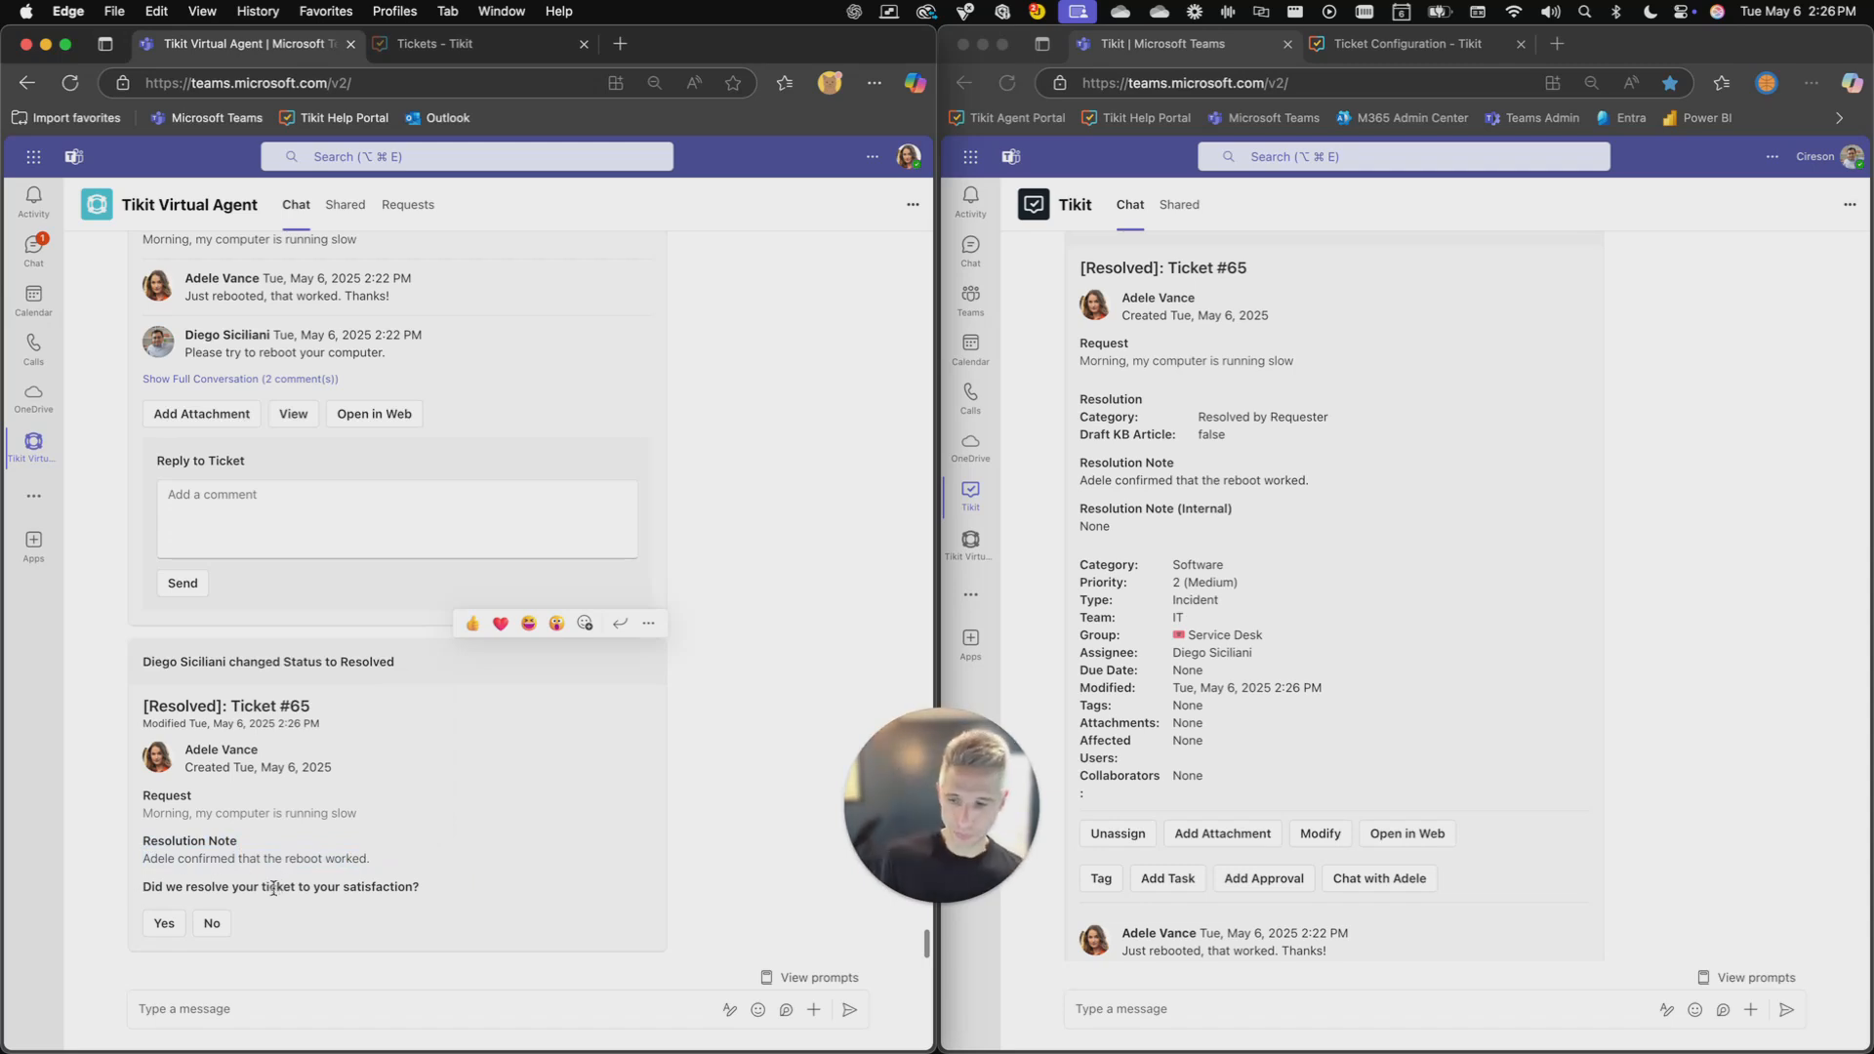
{"action": "left_click", "coordinate": [221, 925]}
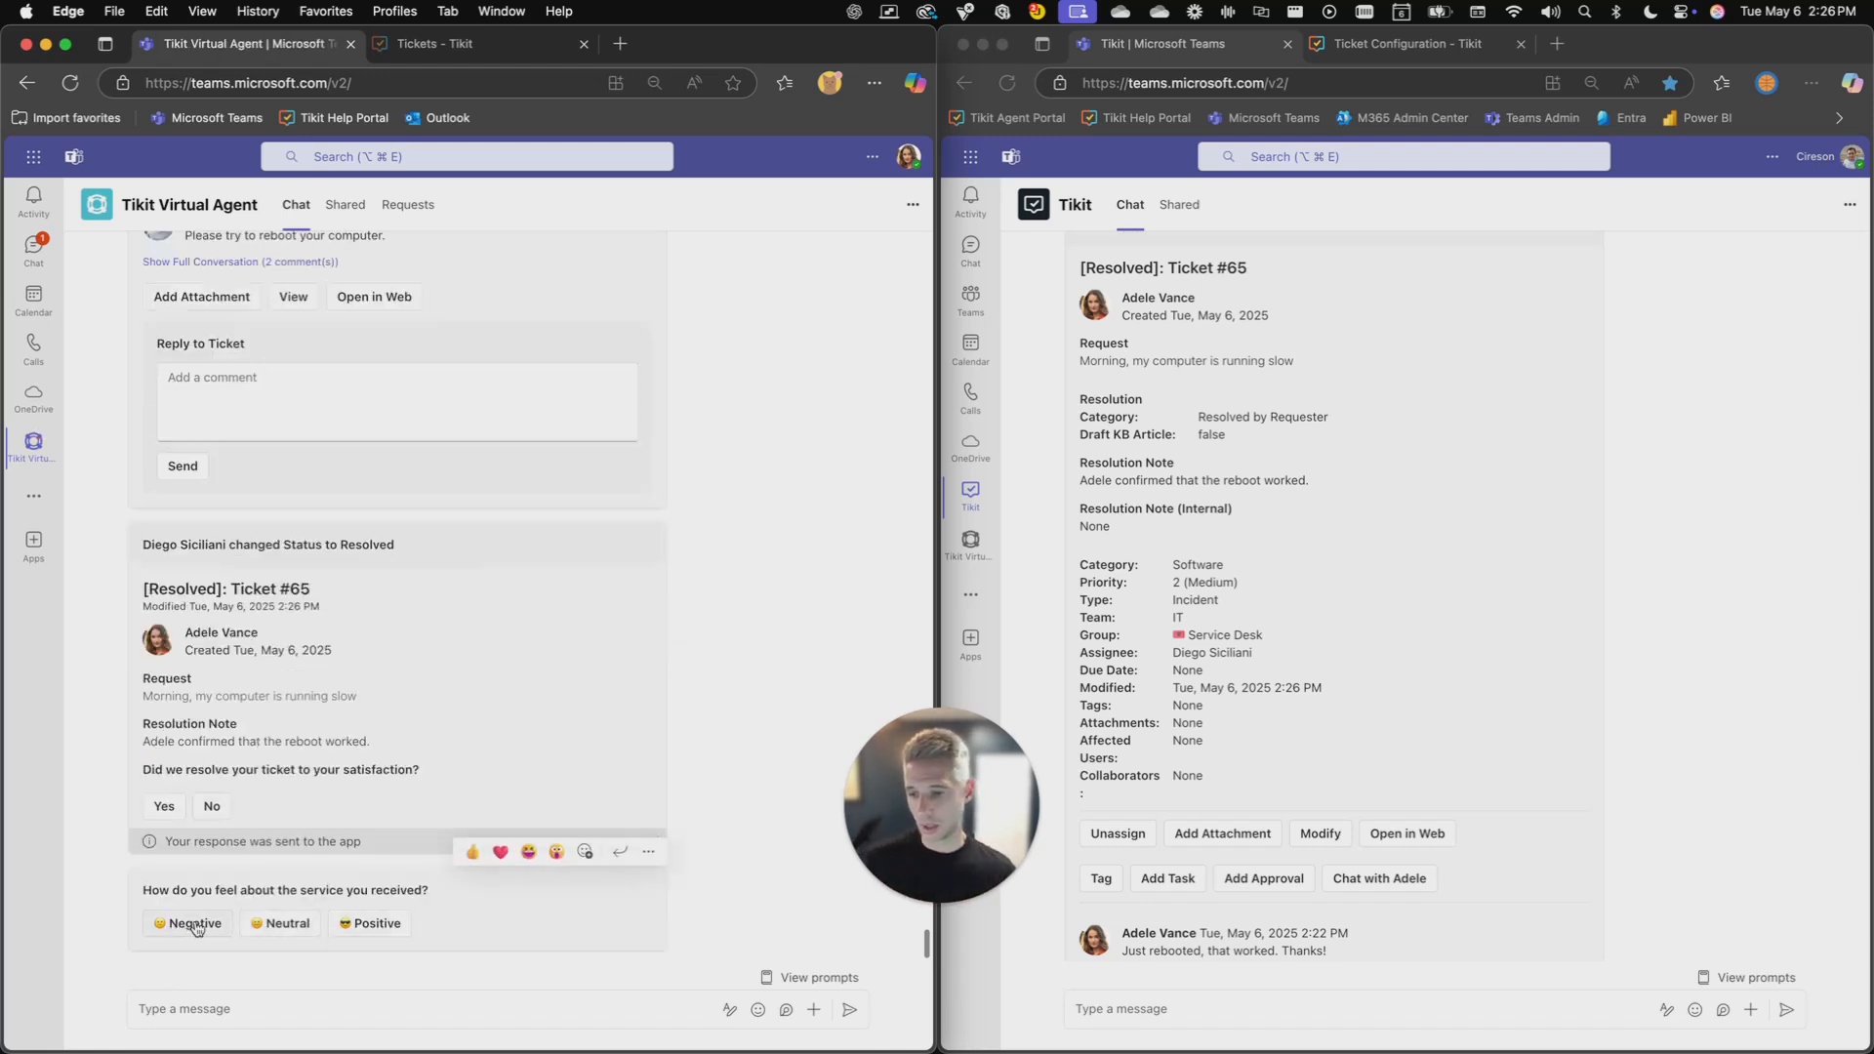
{"action": "left_click", "coordinate": [371, 925]}
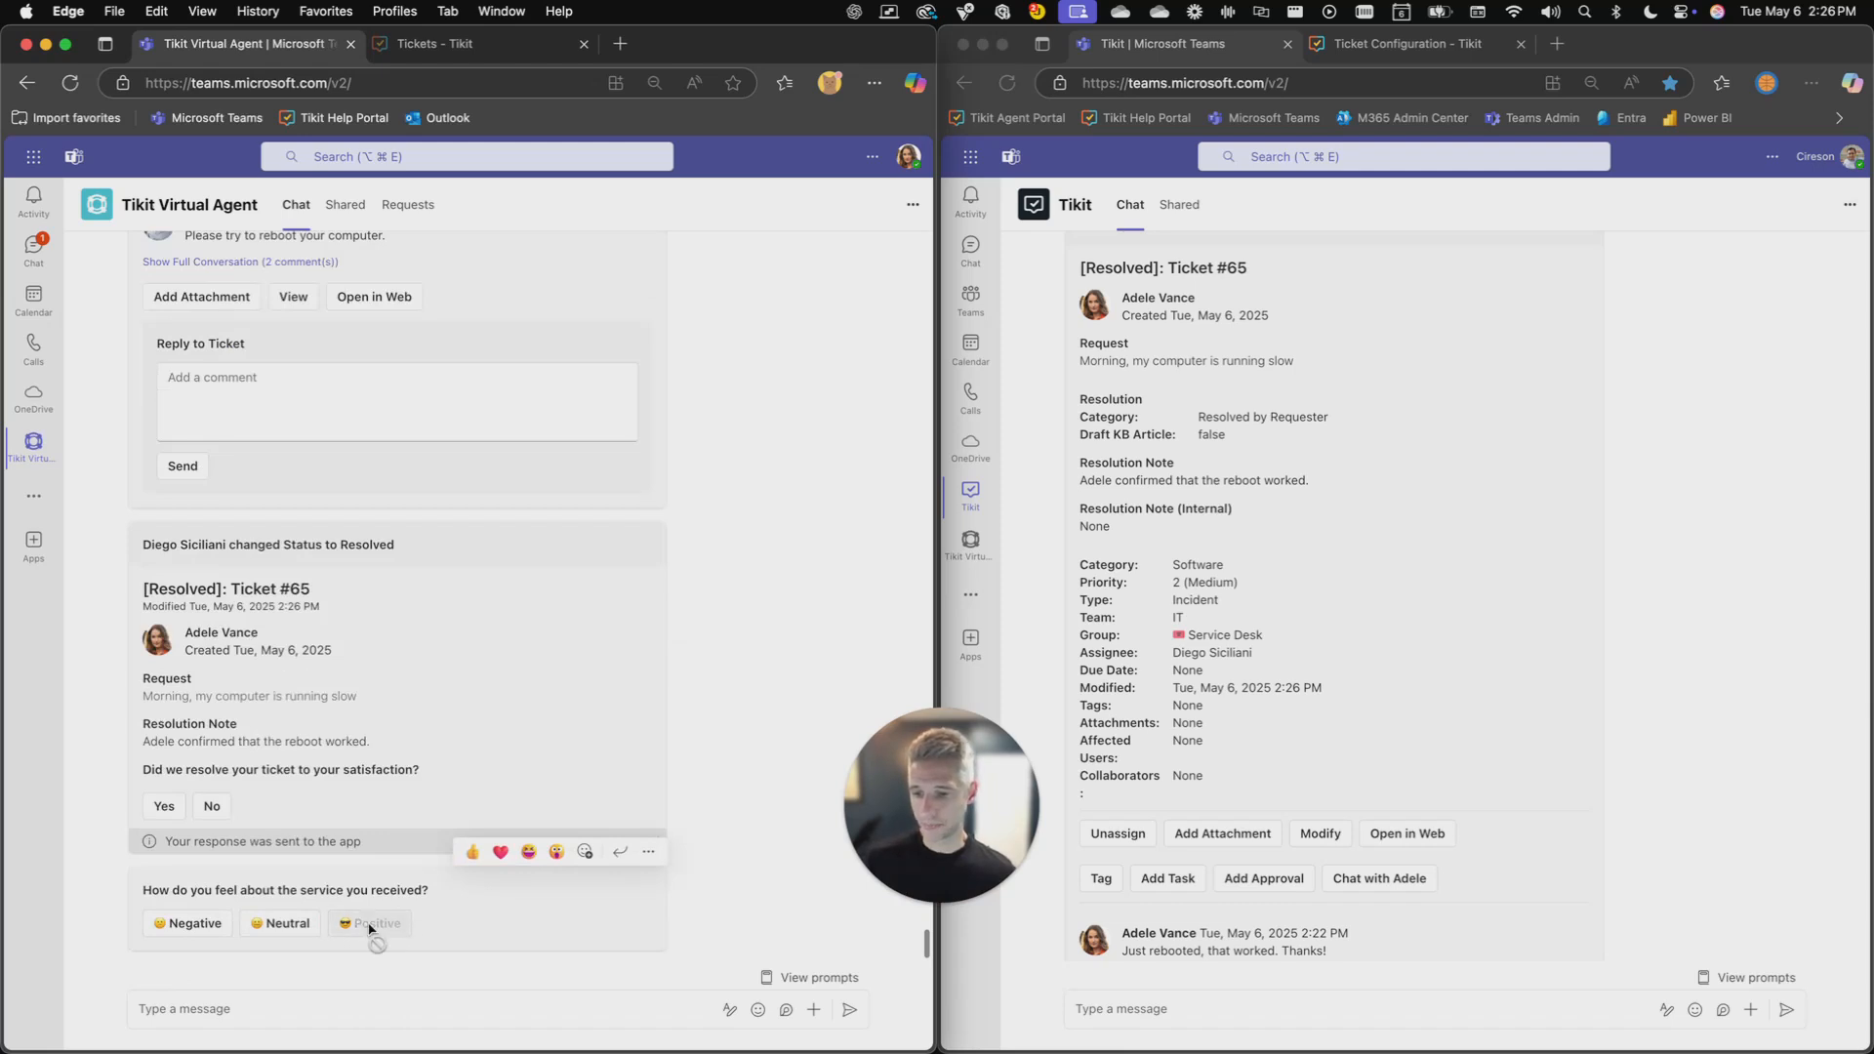